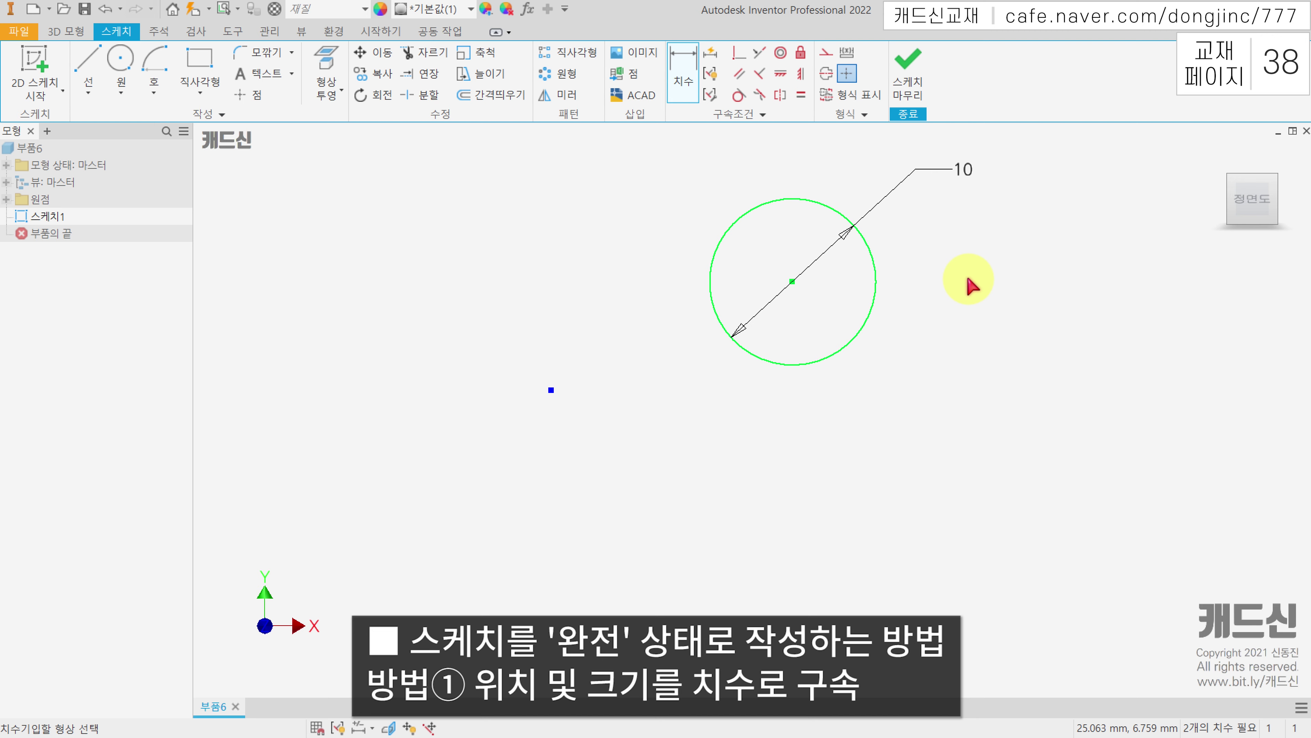
Dimension the horizontal distance from the sketch origin to the circle's centre as 17 mm.
middle_drag(920, 321, 854, 372)
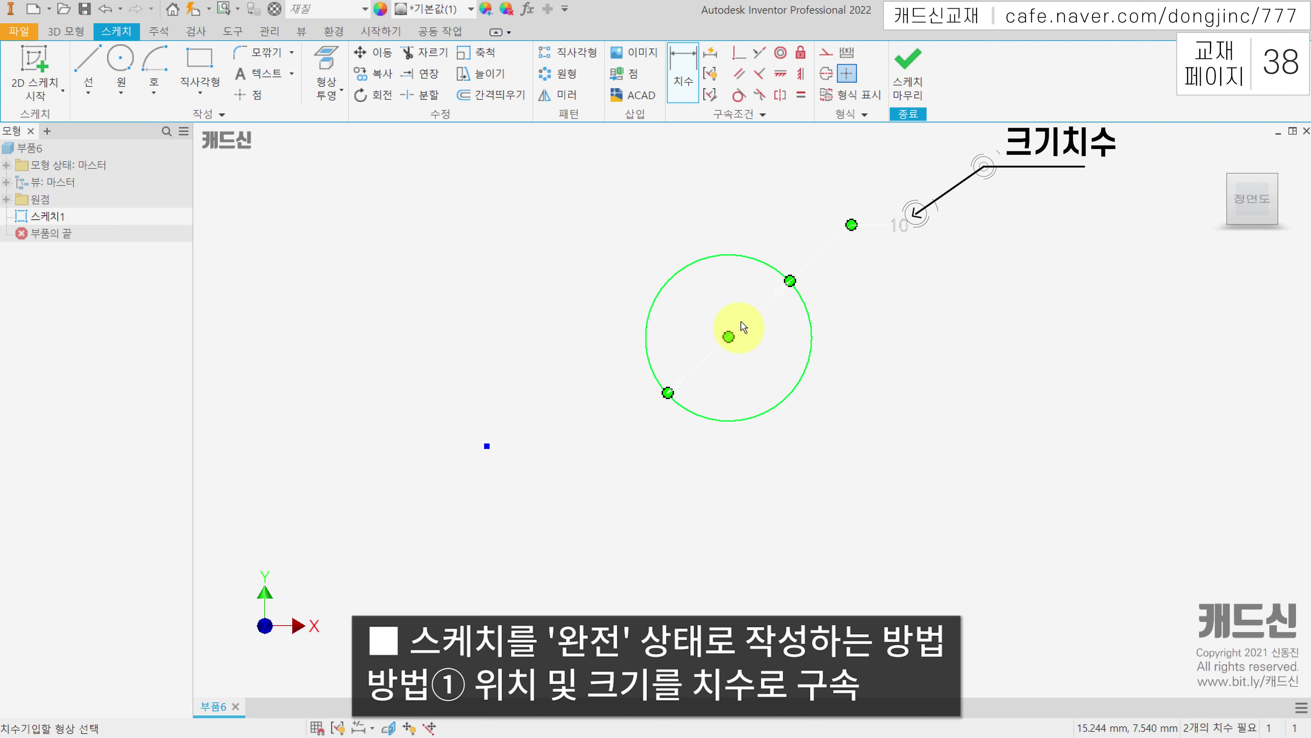
click(687, 75)
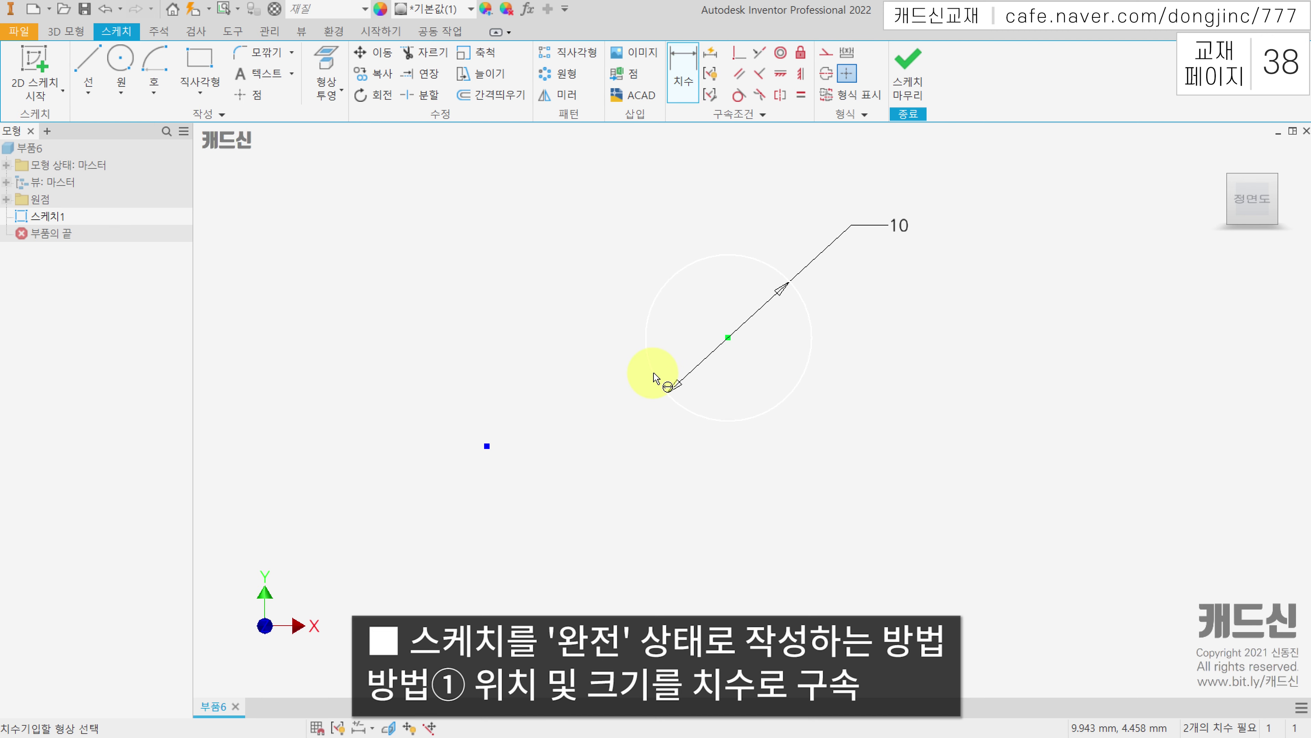
click(486, 448)
click(589, 528)
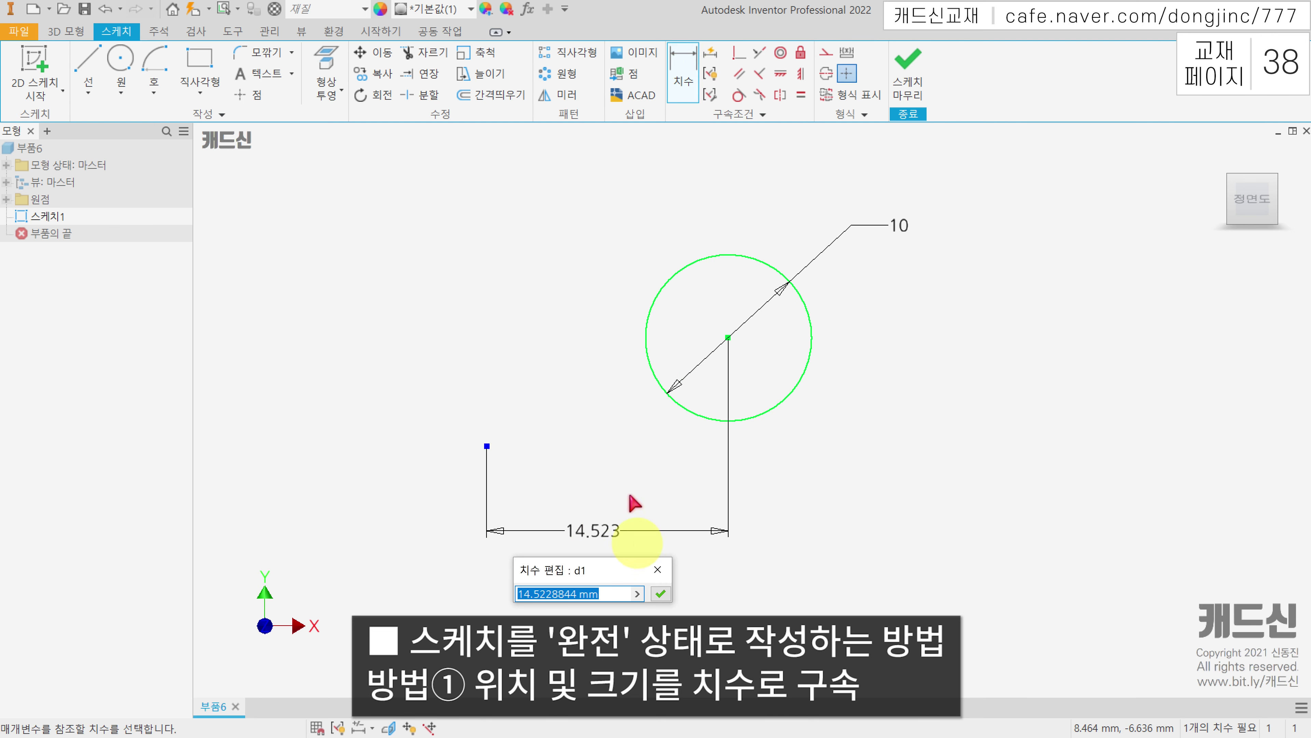
text(17)
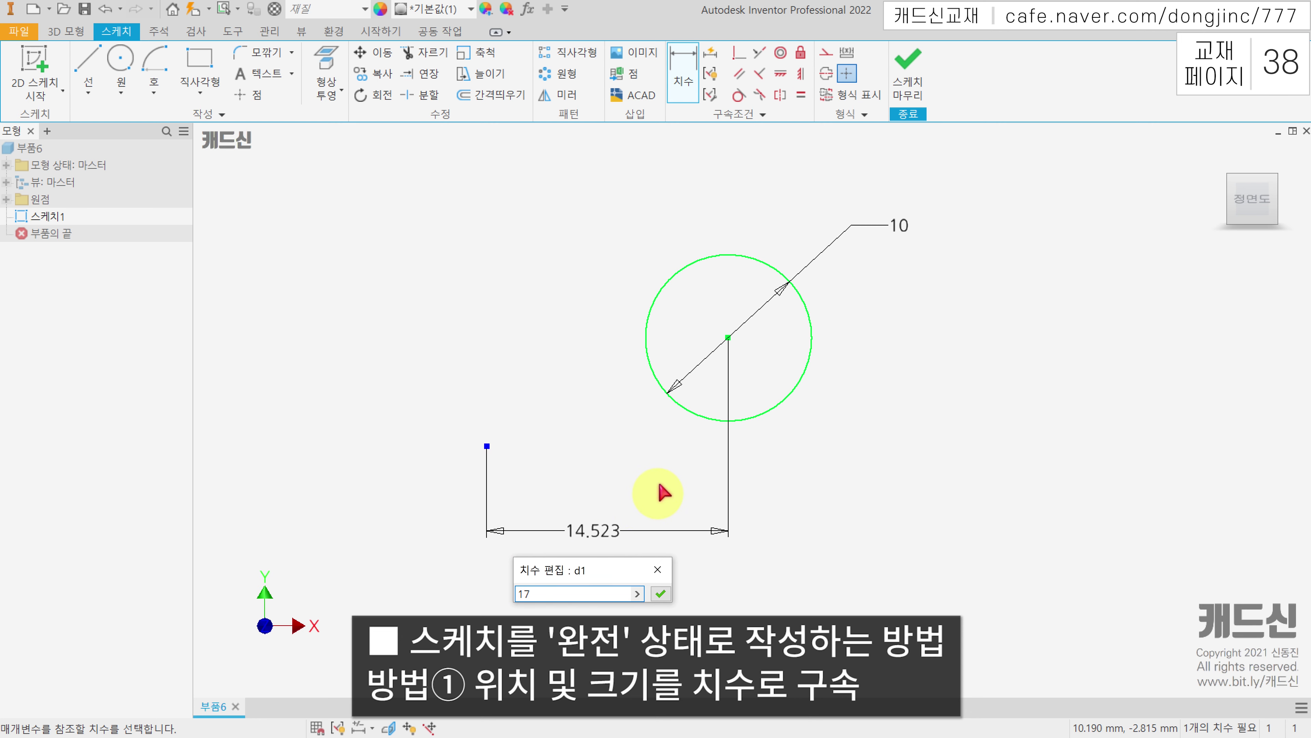
key(Return)
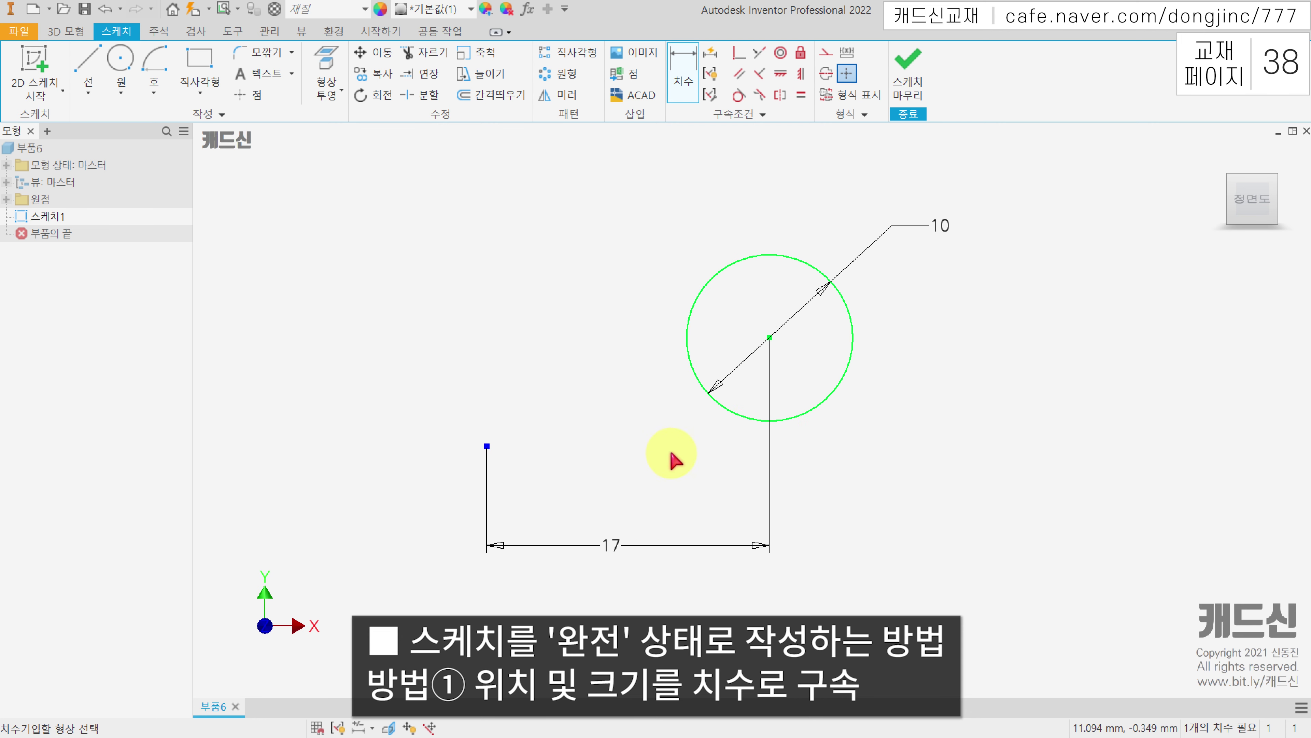
key(Escape)
Move the circle's centre up and down to test its remaining vertical freedom.
drag(773, 341, 744, 324)
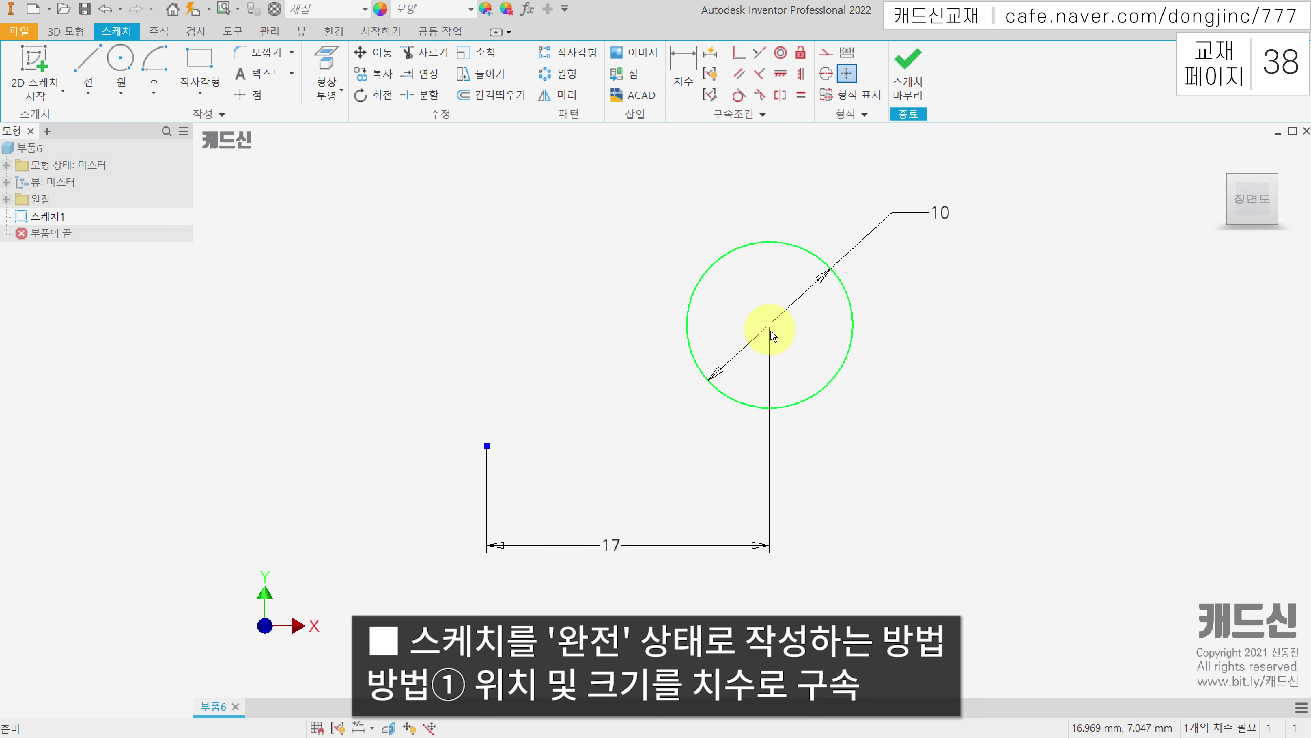
drag(768, 330, 767, 275)
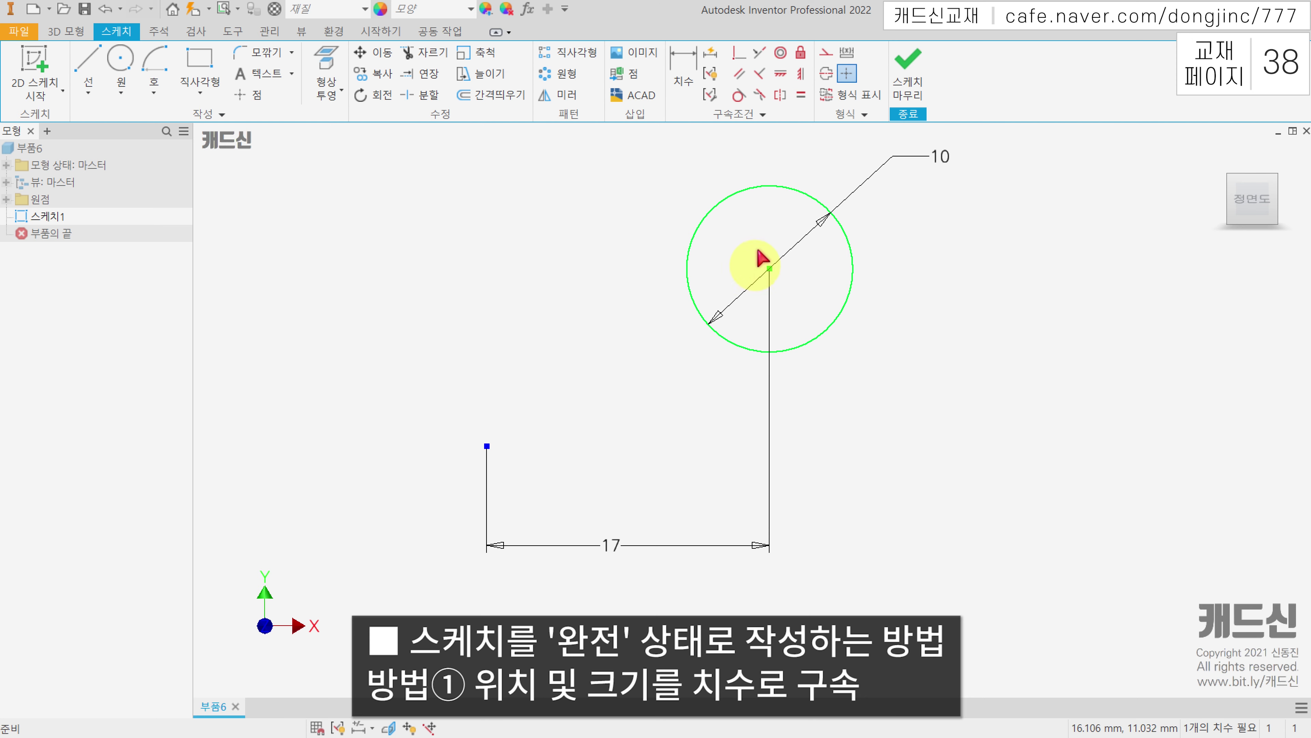
mouse_move(770, 270)
mouse_down()
mouse_move(767, 220)
mouse_move(769, 285)
mouse_up()
Dimension the vertical distance from the sketch origin to the circle's centre as 8 mm.
click(682, 80)
click(691, 312)
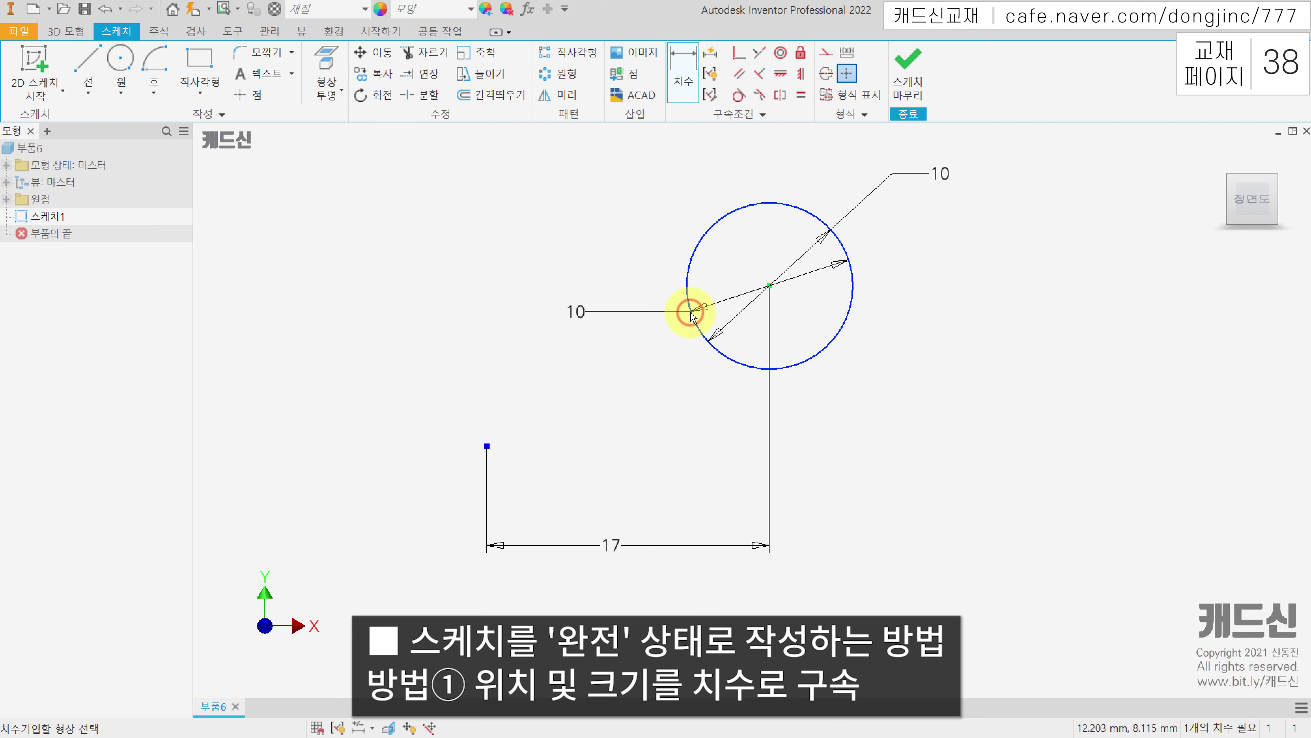
click(487, 446)
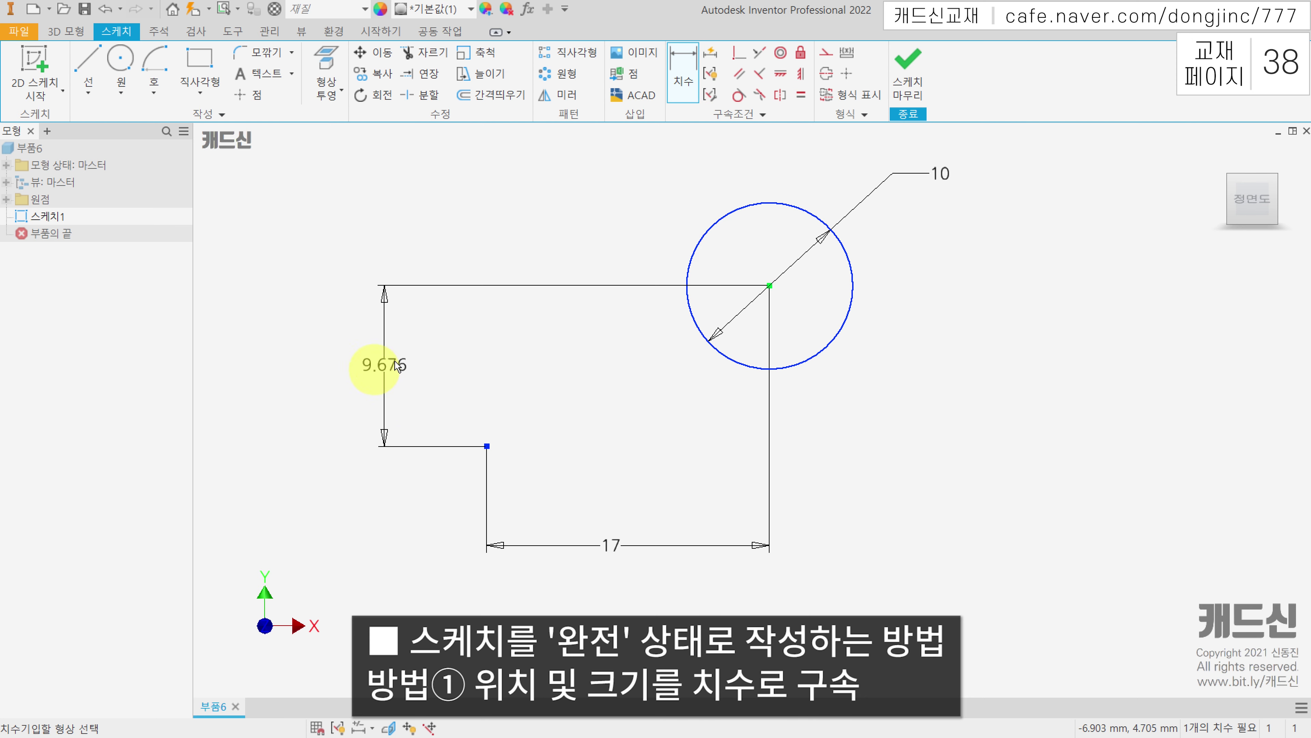
click(398, 357)
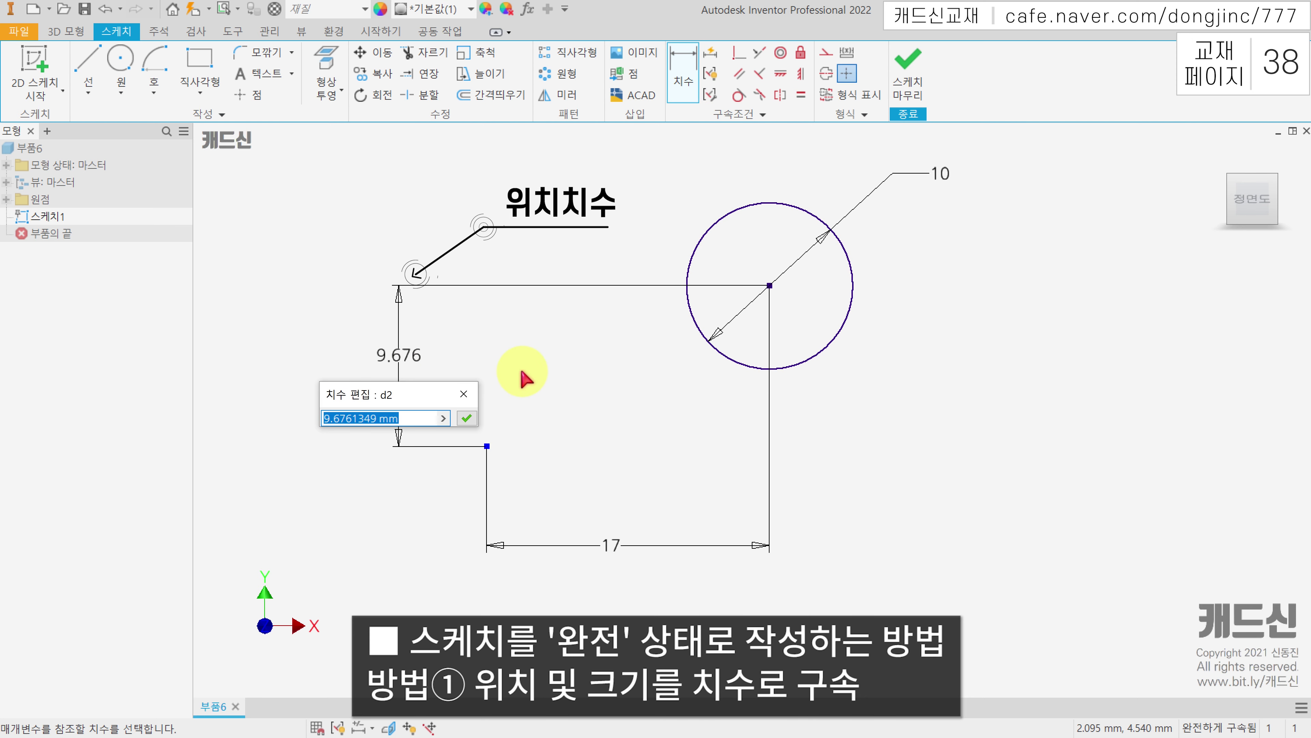
text(8)
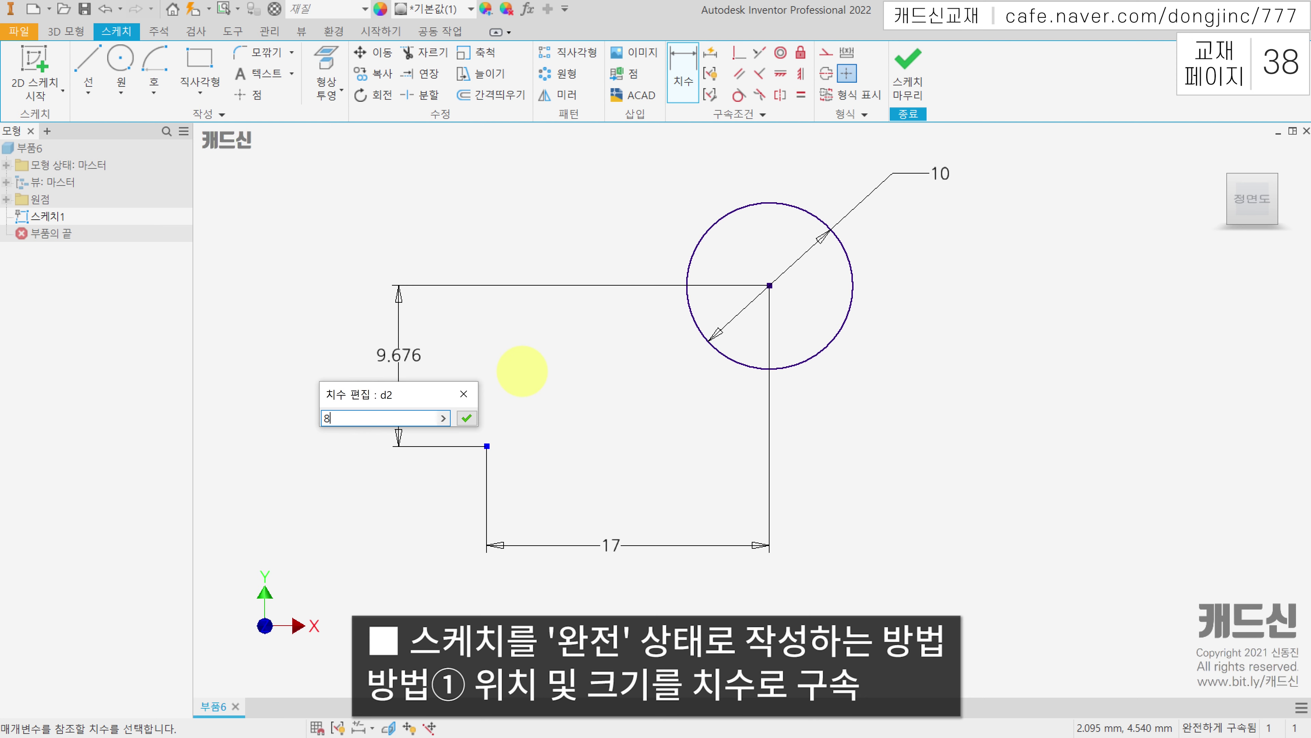
key(Return)
key(Escape)
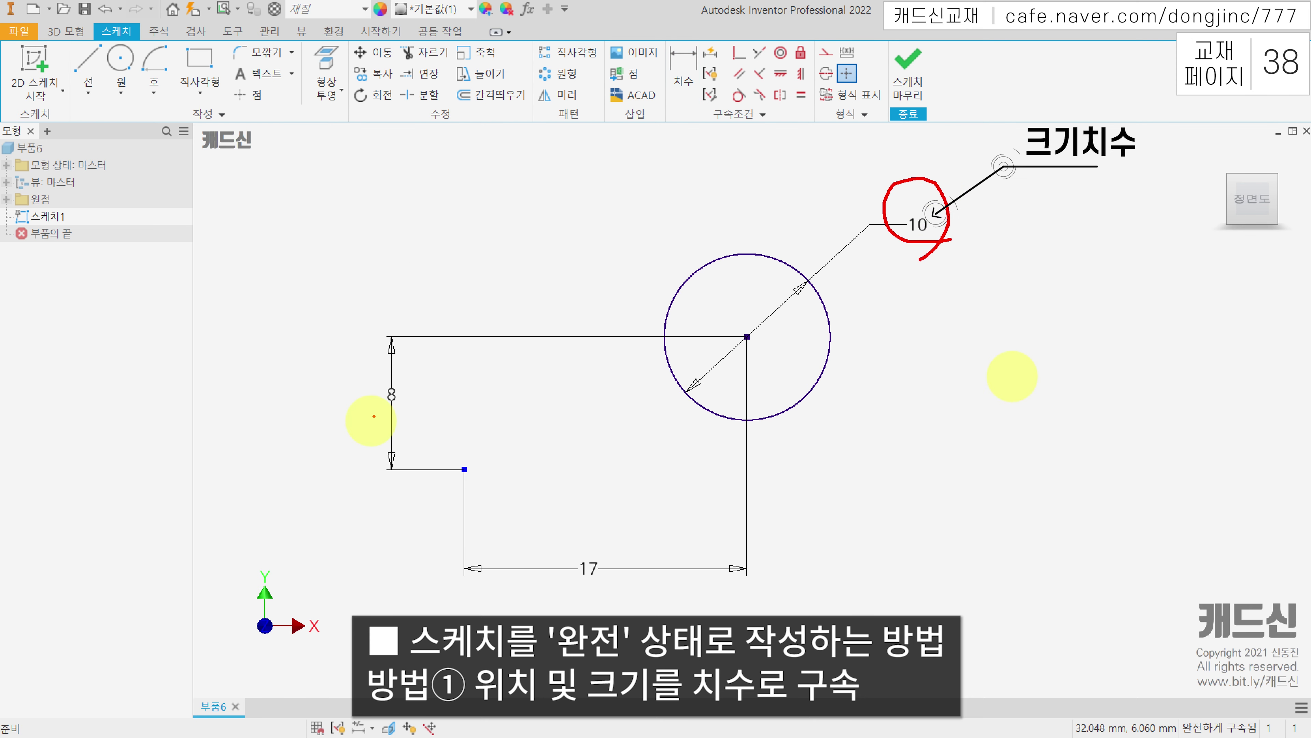
drag(409, 368, 405, 357)
mouse_move(613, 548)
mouse_down()
mouse_move(594, 588)
mouse_move(615, 541)
mouse_up()
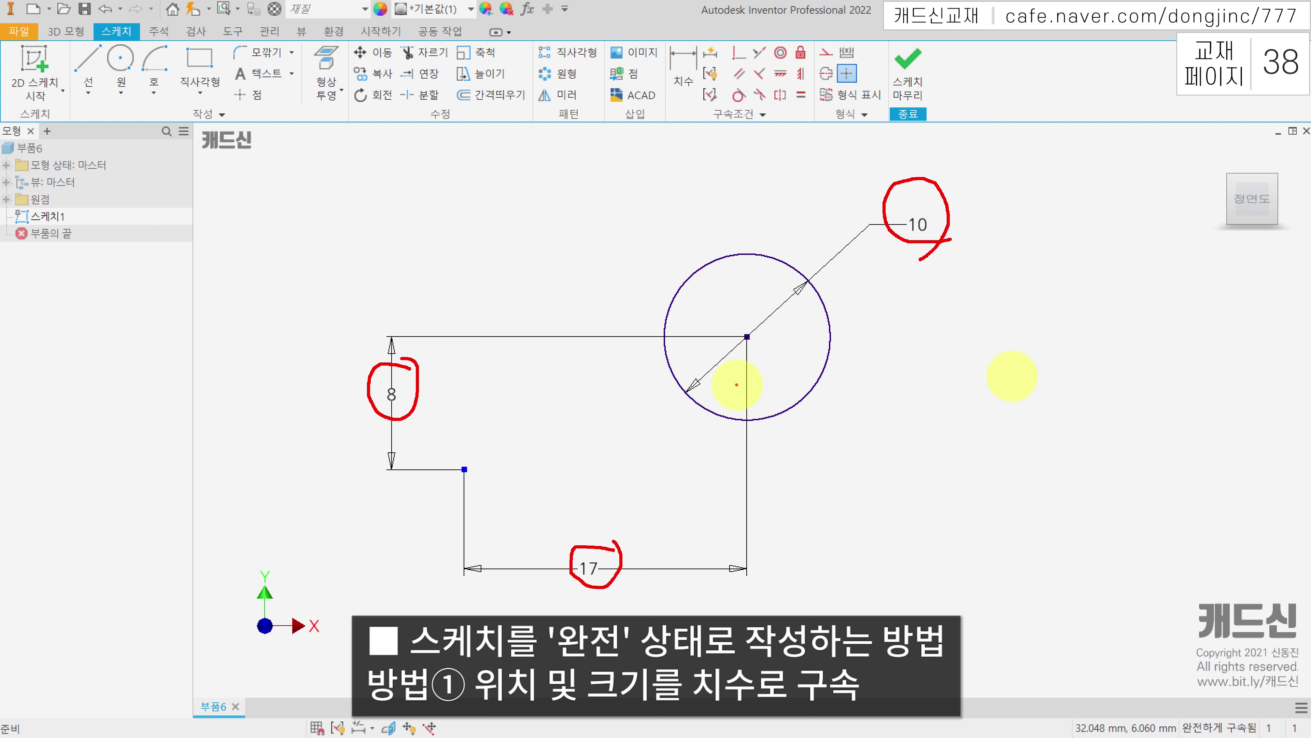
Delete the circle with its dimensions and sketch a rectangle about 16 mm wide, above and to the right of the origin.
key(ctrl+a)
key(Delete)
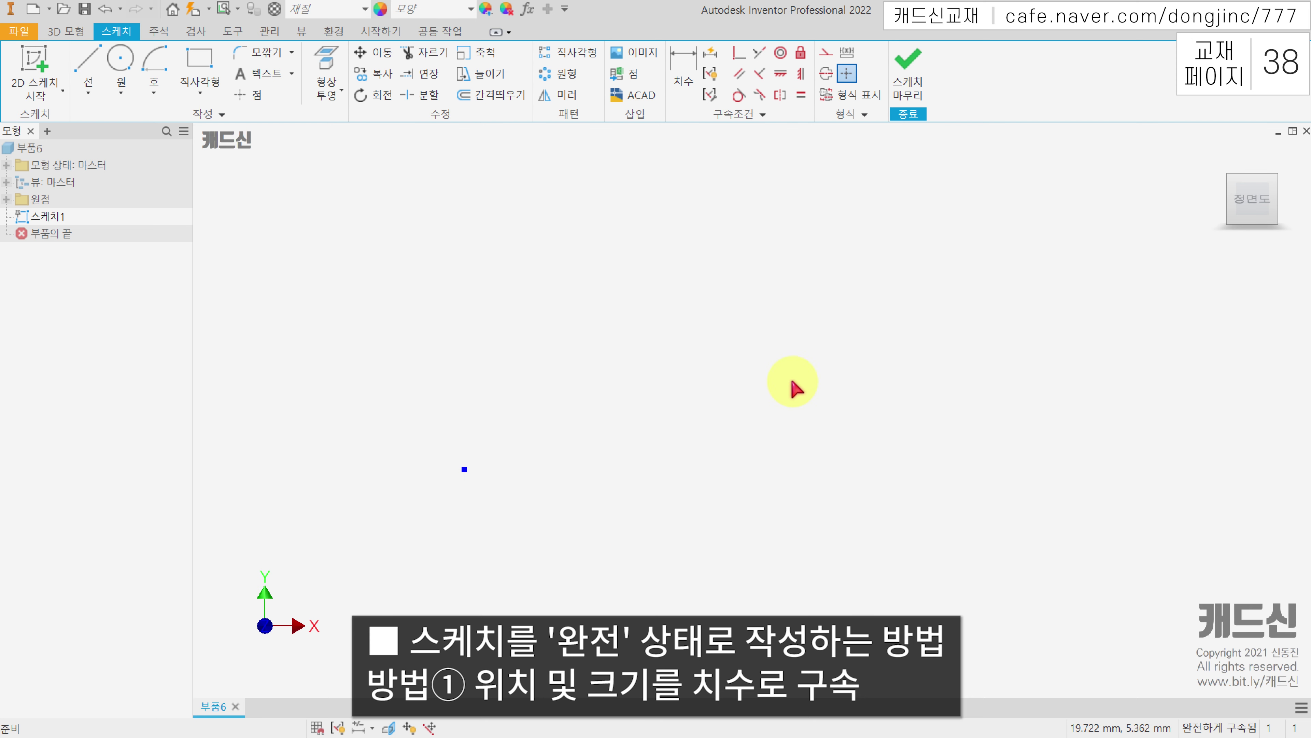
click(199, 59)
click(605, 244)
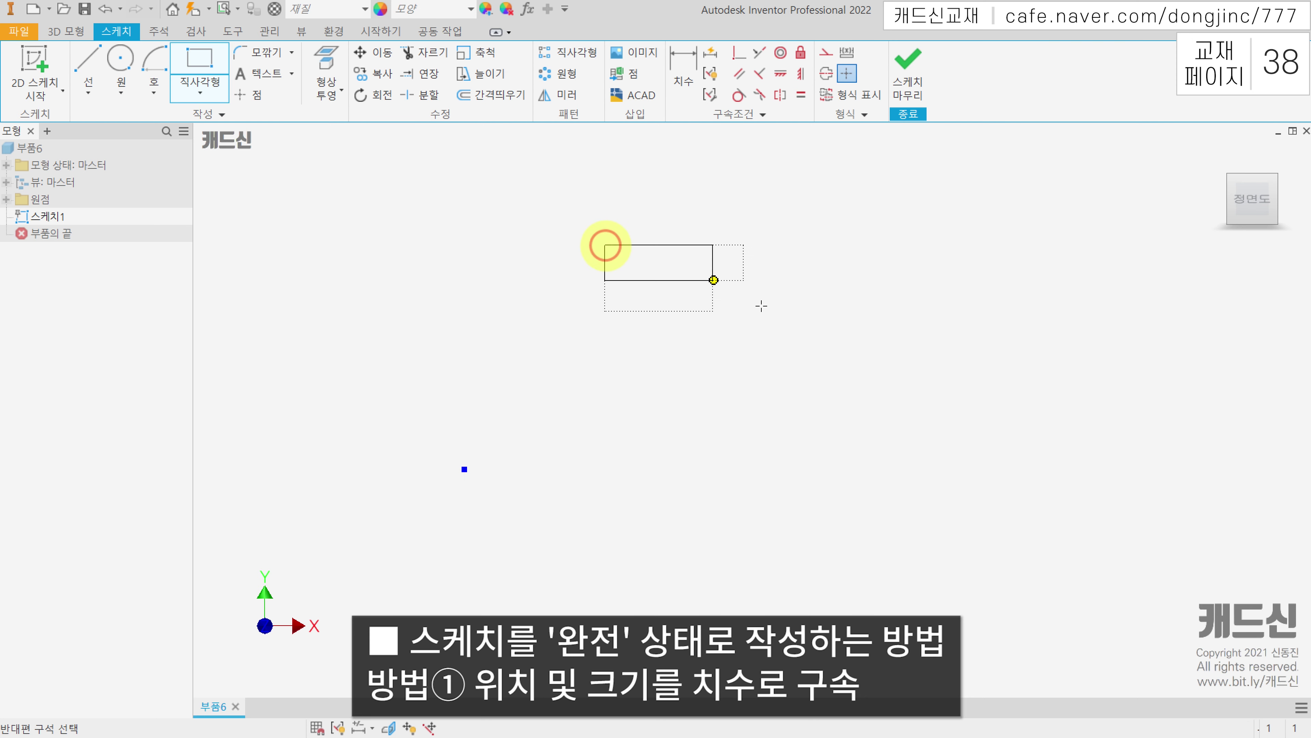
click(874, 389)
key(Escape)
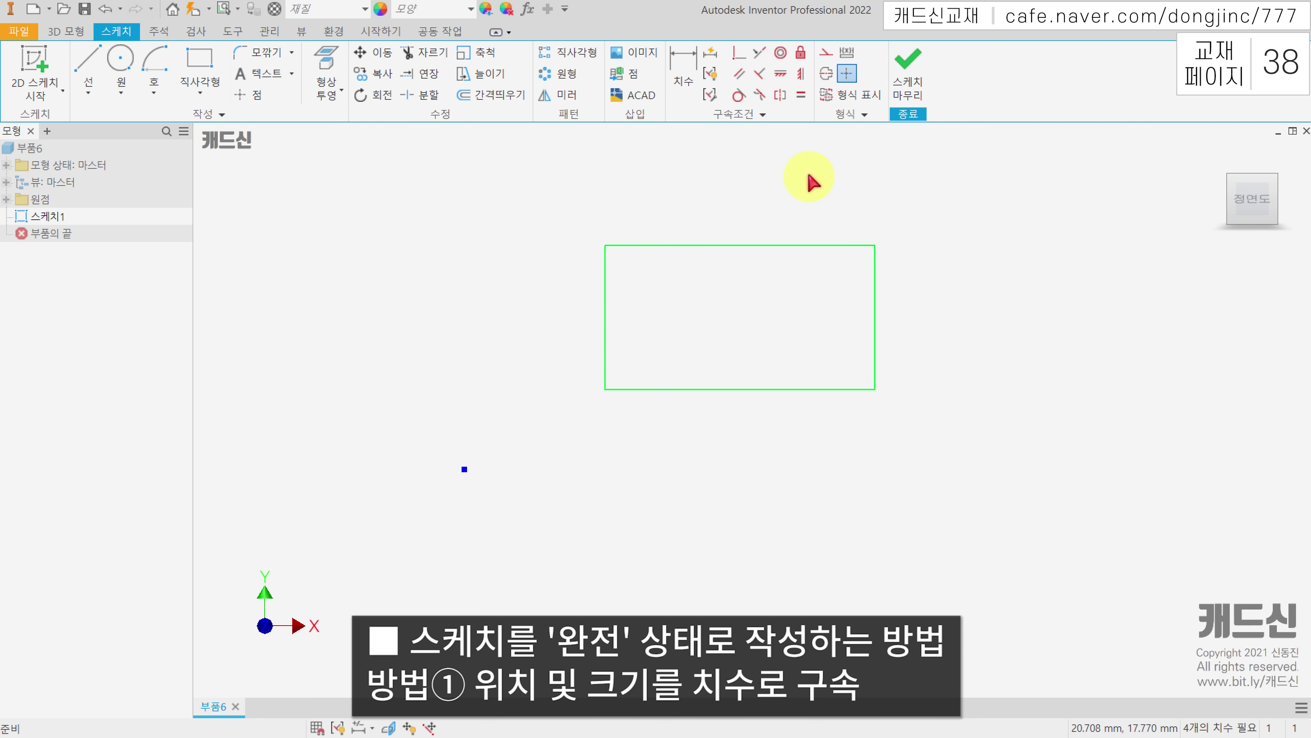
Dimension the rectangle's top edge as 10 mm and its right edge as 7 mm.
click(683, 72)
click(733, 244)
click(734, 208)
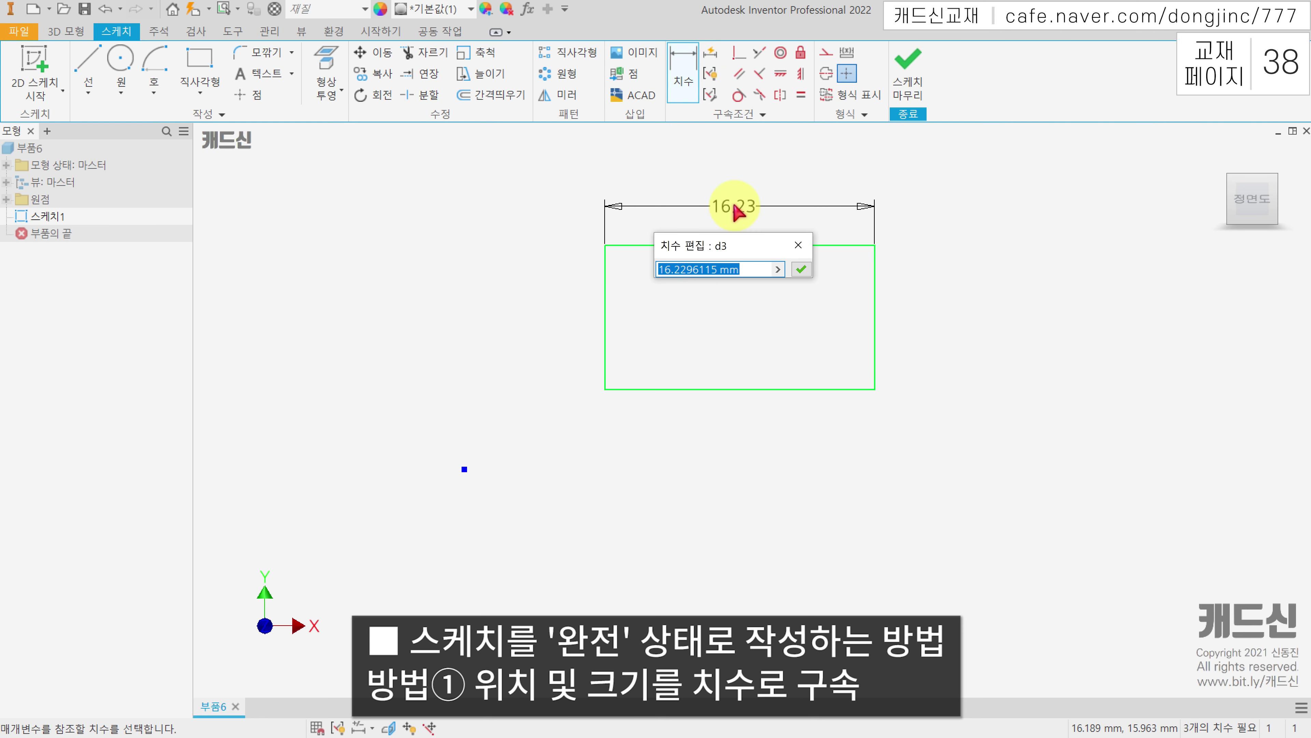
text(10)
key(Return)
click(717, 352)
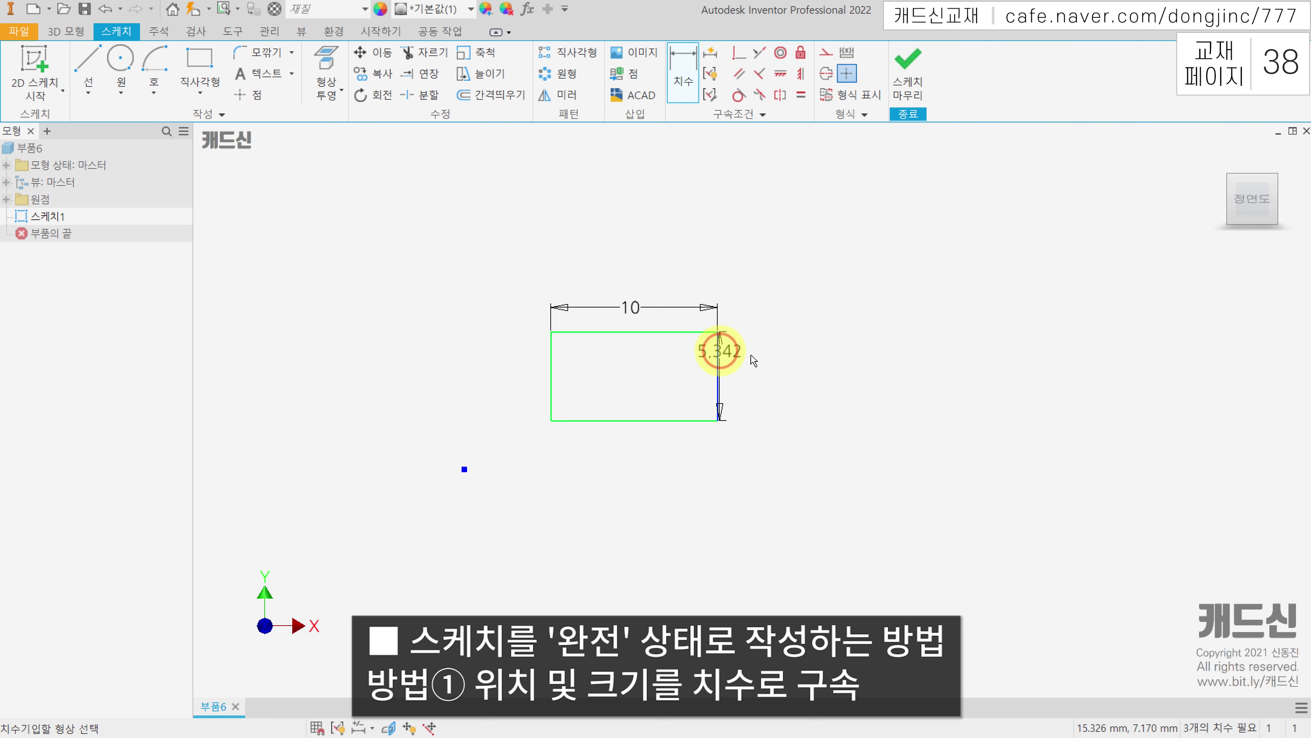
click(769, 360)
text(7)
key(Return)
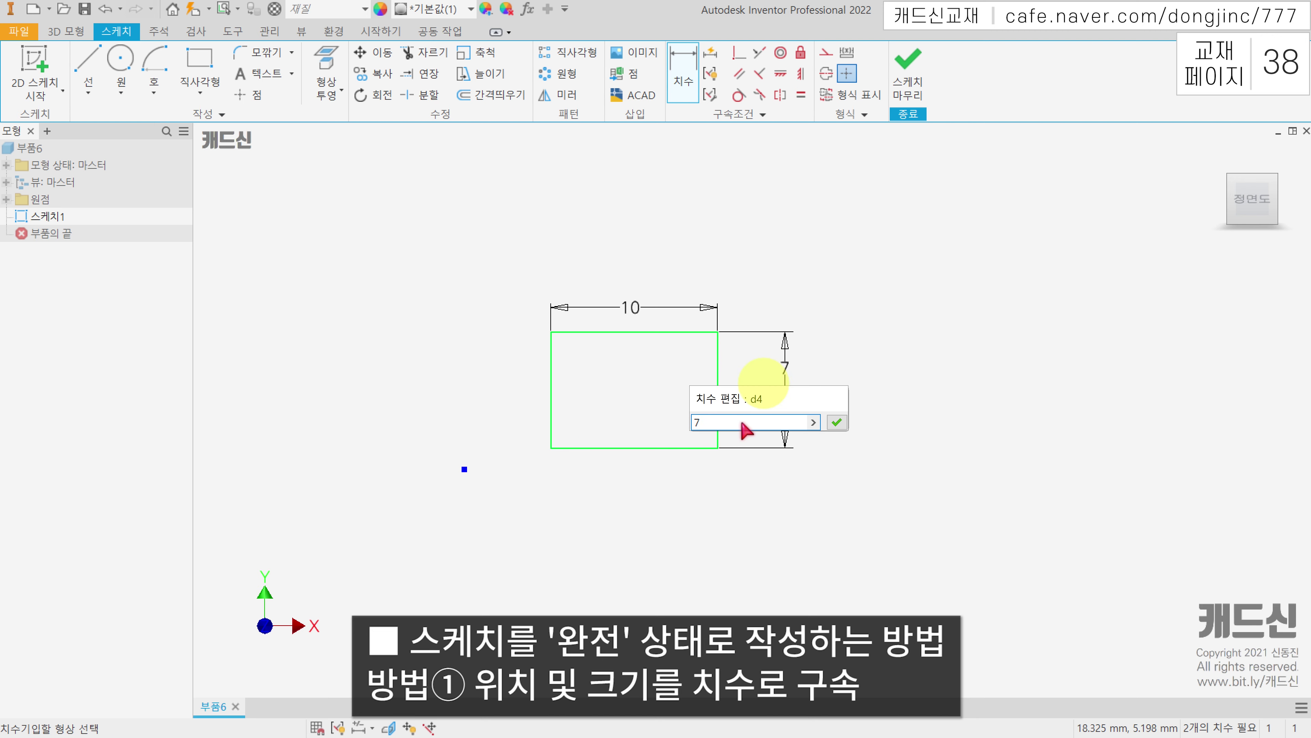
Move the rectangle up and to the right, and dimension its left edge 17 mm horizontally from the origin.
drag(552, 447, 631, 411)
click(683, 72)
click(632, 373)
click(464, 469)
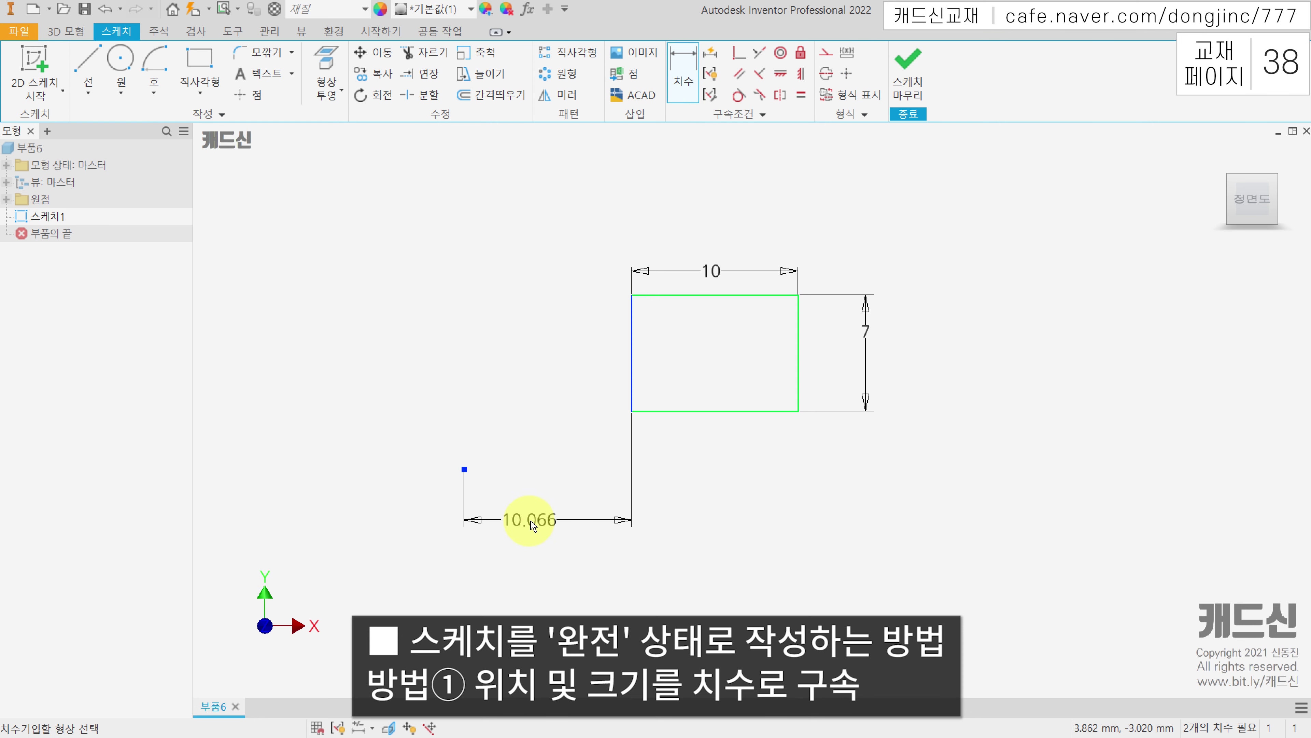
click(549, 519)
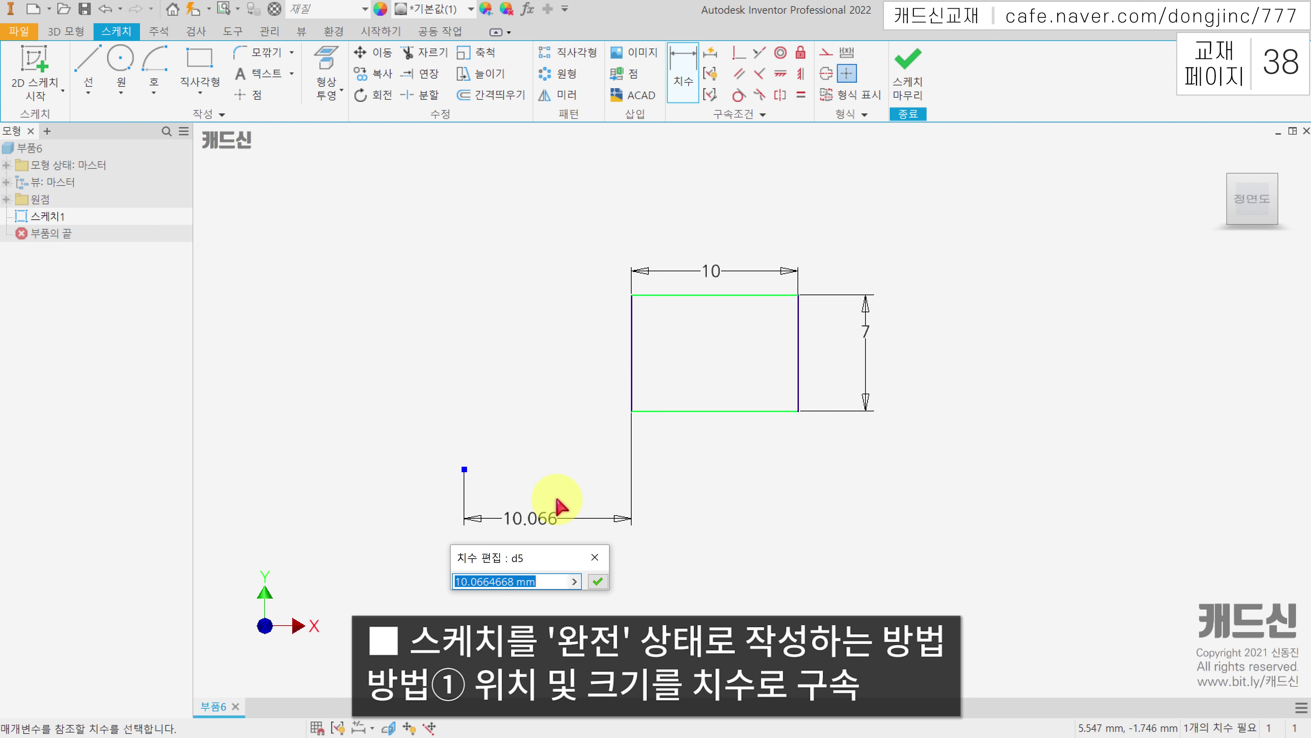
text(17)
key(Return)
Dimension the rectangle's bottom edge 8 mm vertically from the sketch origin.
click(772, 412)
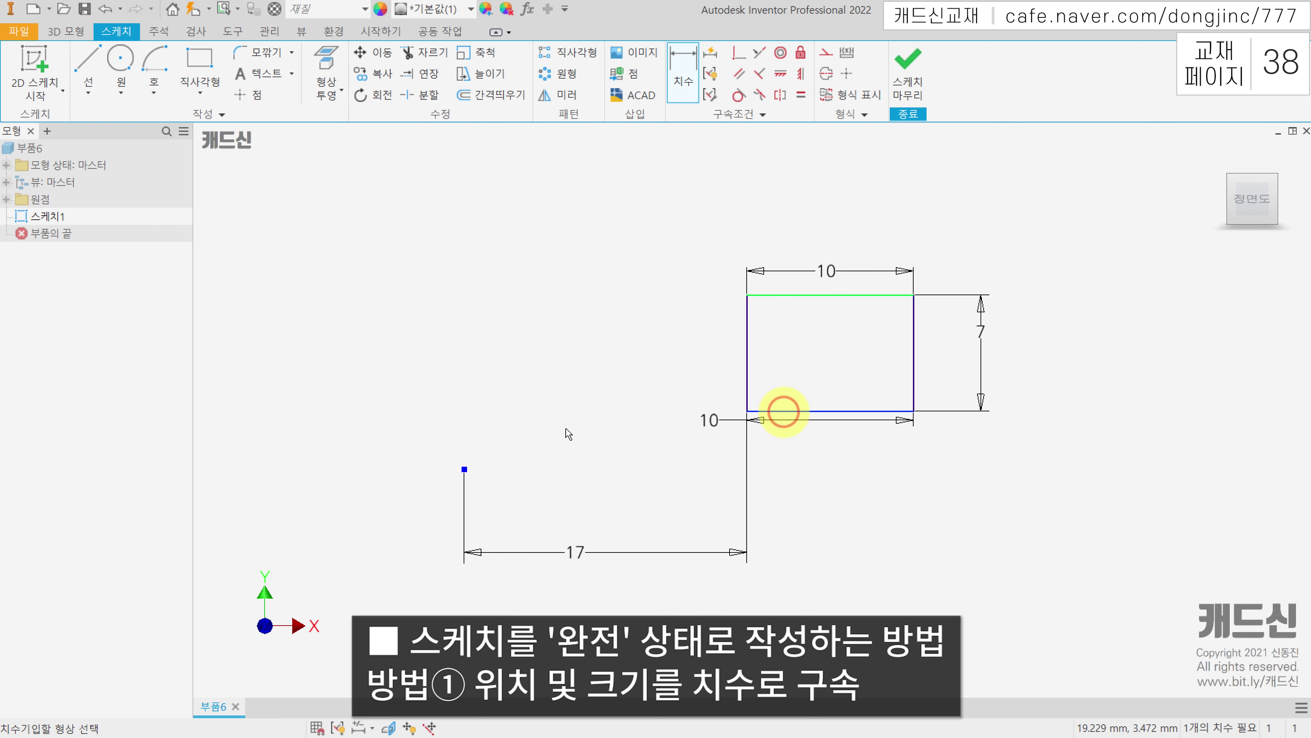
click(464, 469)
click(388, 421)
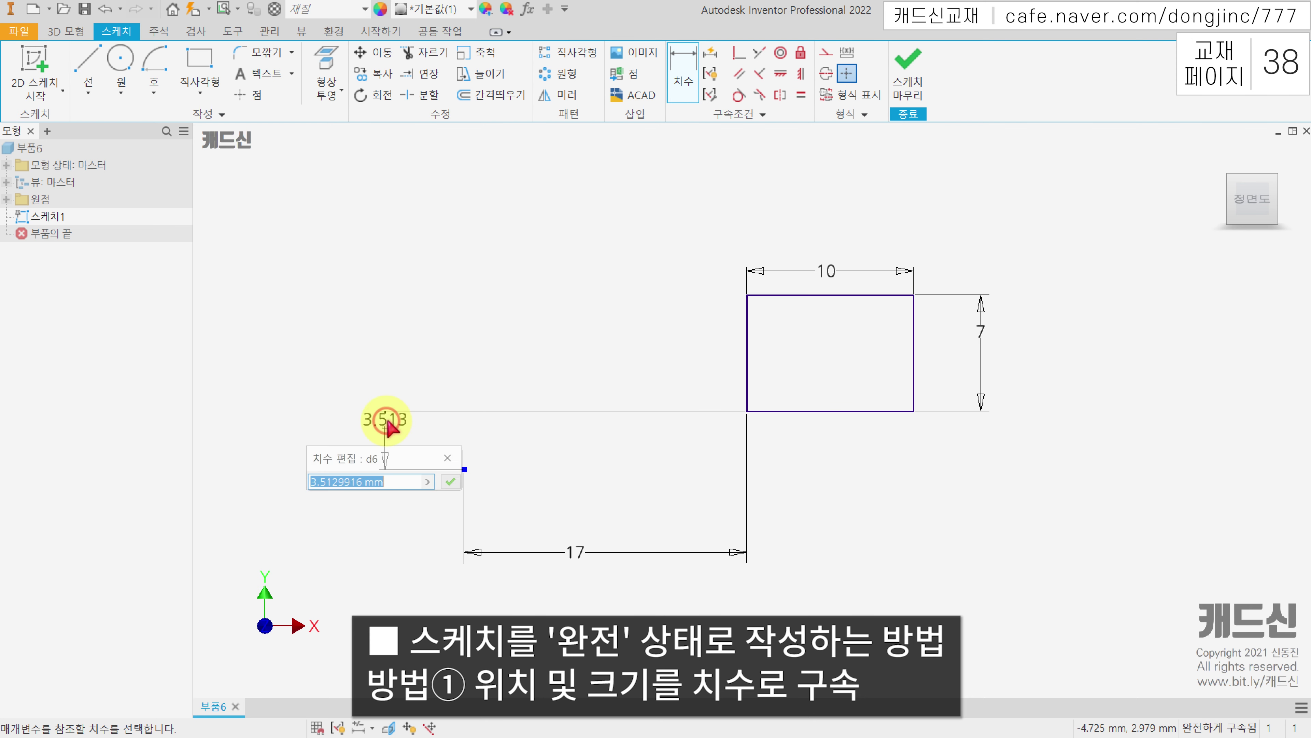
text(8)
key(Return)
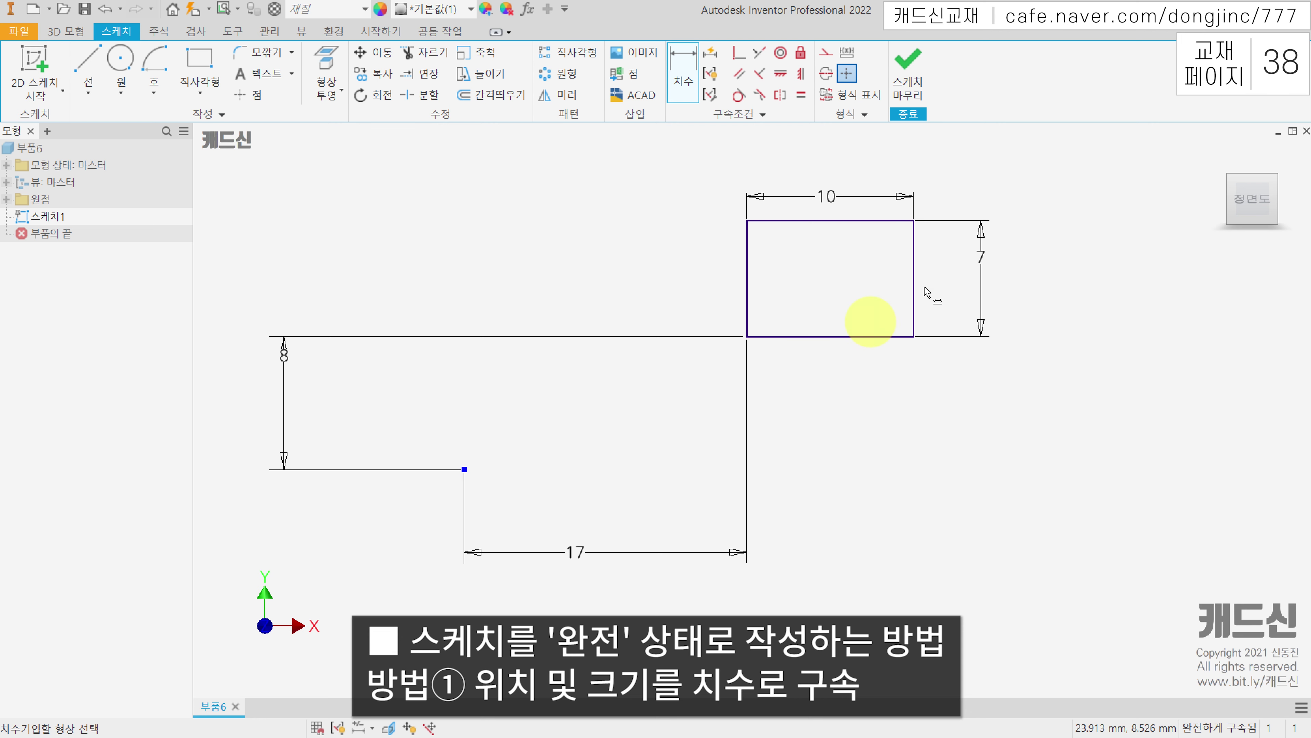
mouse_move(858, 281)
mouse_down()
mouse_move(1077, 263)
mouse_move(816, 268)
mouse_up()
mouse_move(536, 409)
mouse_down()
mouse_move(200, 326)
mouse_move(519, 626)
mouse_move(497, 403)
mouse_up()
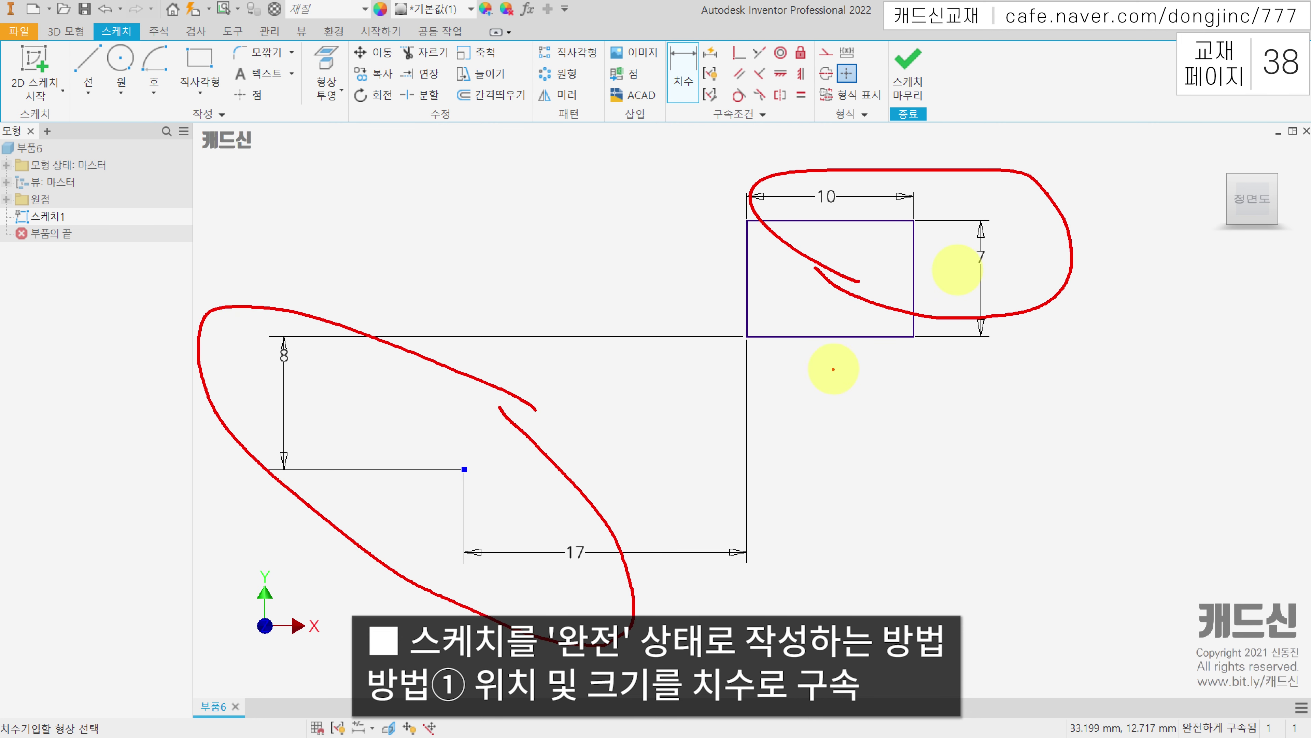
key(Escape)
key(Escape)
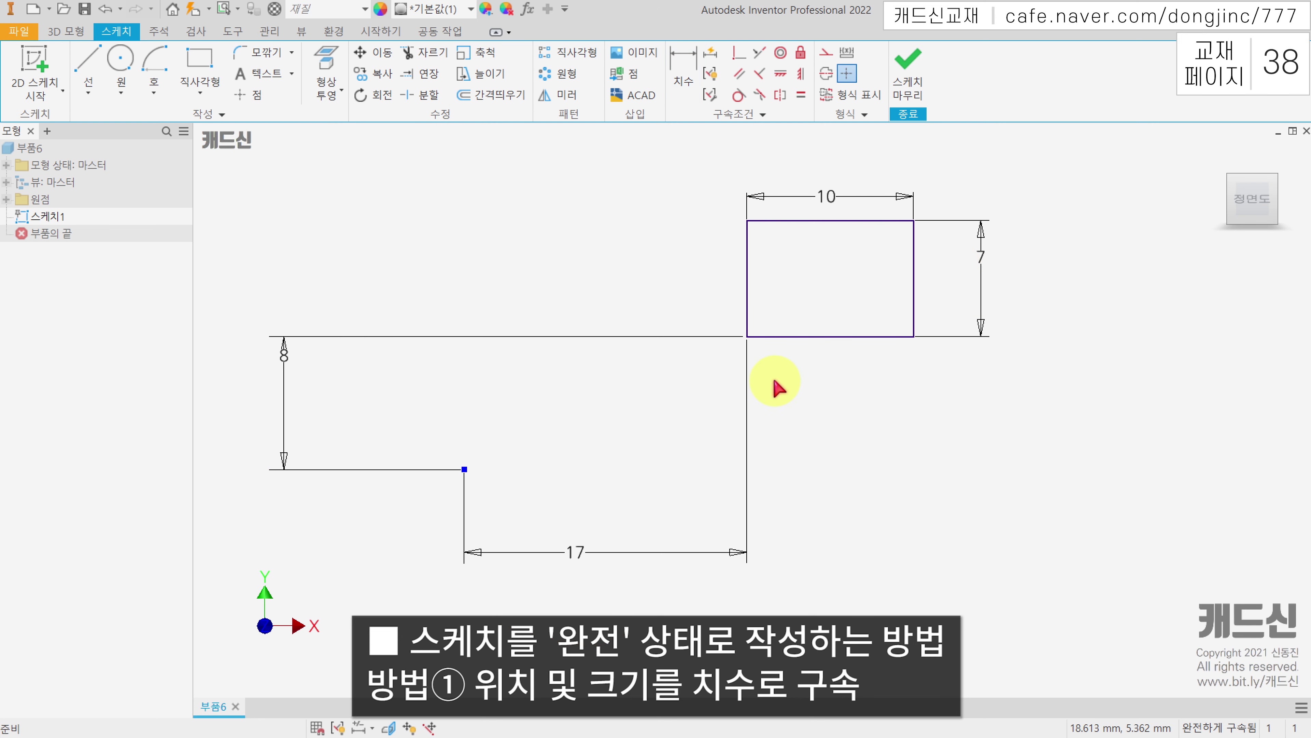
Delete the rectangle with its dimensions and sketch a circle about 8.4 mm in diameter, above and to the right of the origin.
drag(973, 427, 736, 235)
key(Delete)
click(122, 58)
click(731, 395)
click(775, 448)
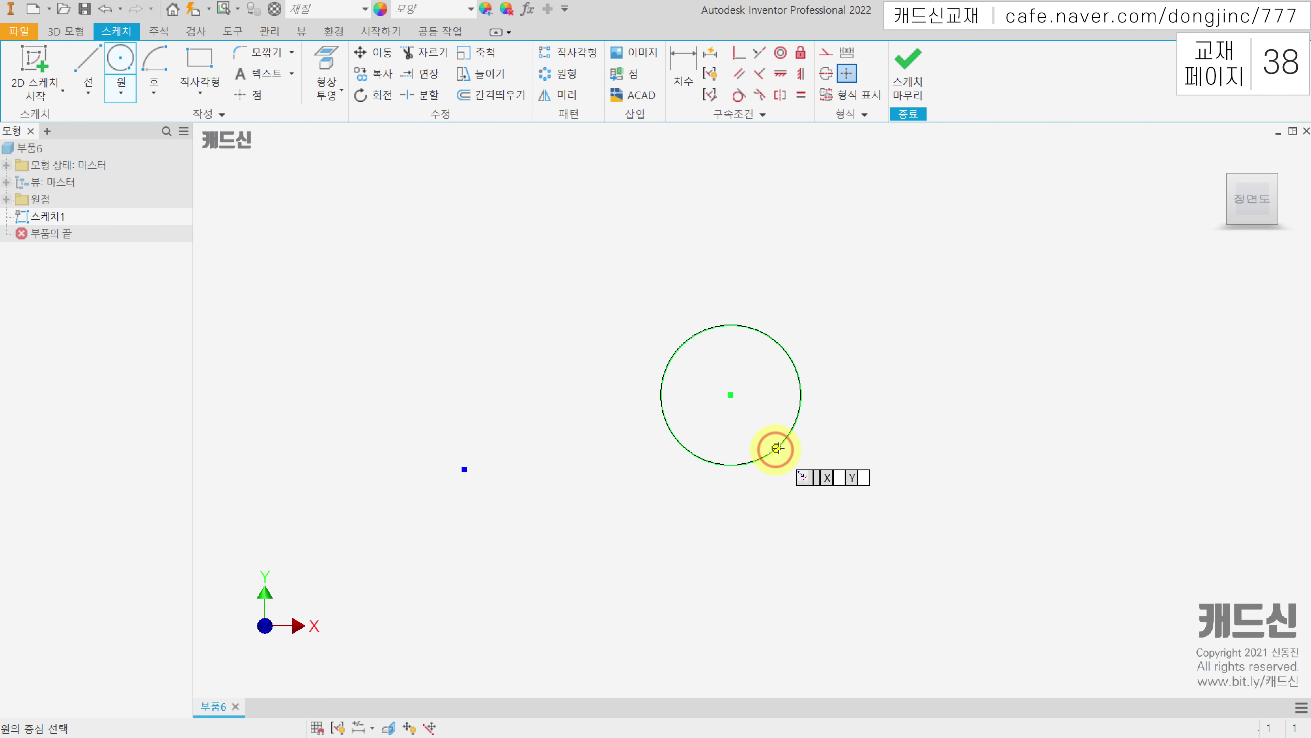
key(Escape)
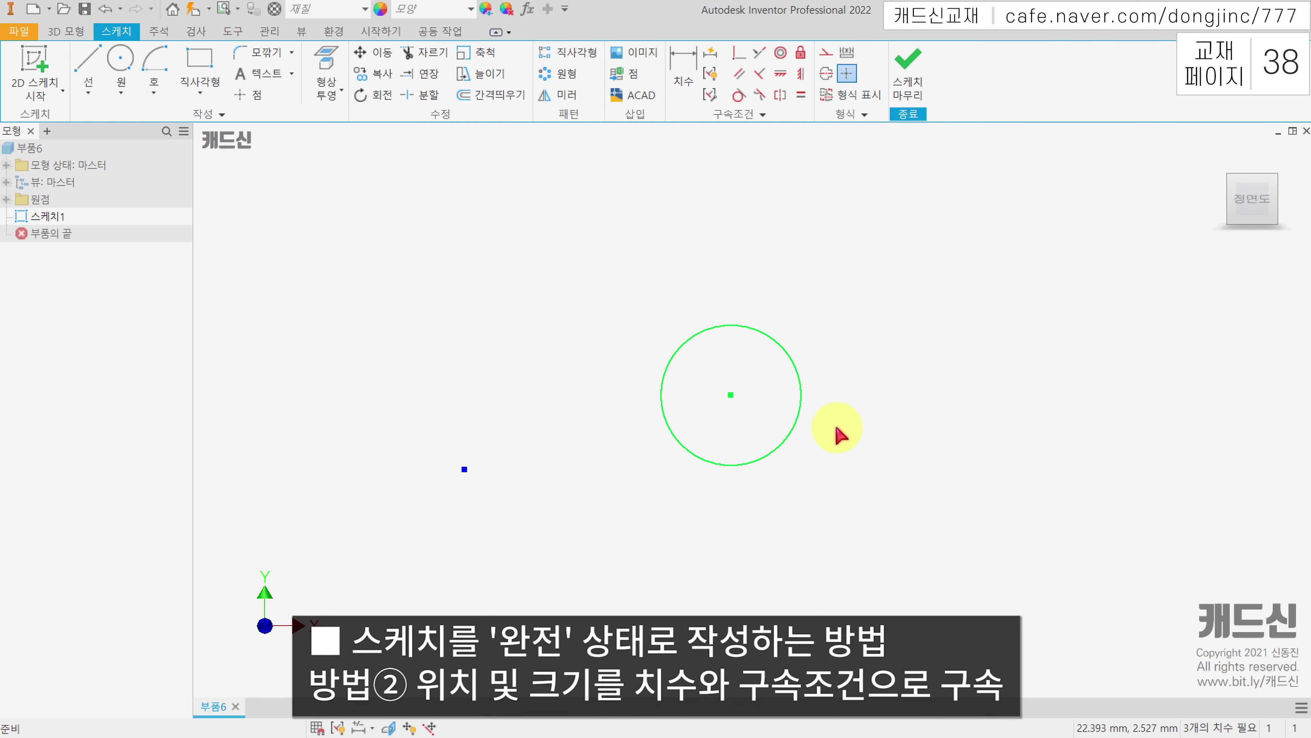
Dimension the circle's diameter as 10 mm and test whether the circle can still be moved.
click(683, 61)
click(777, 342)
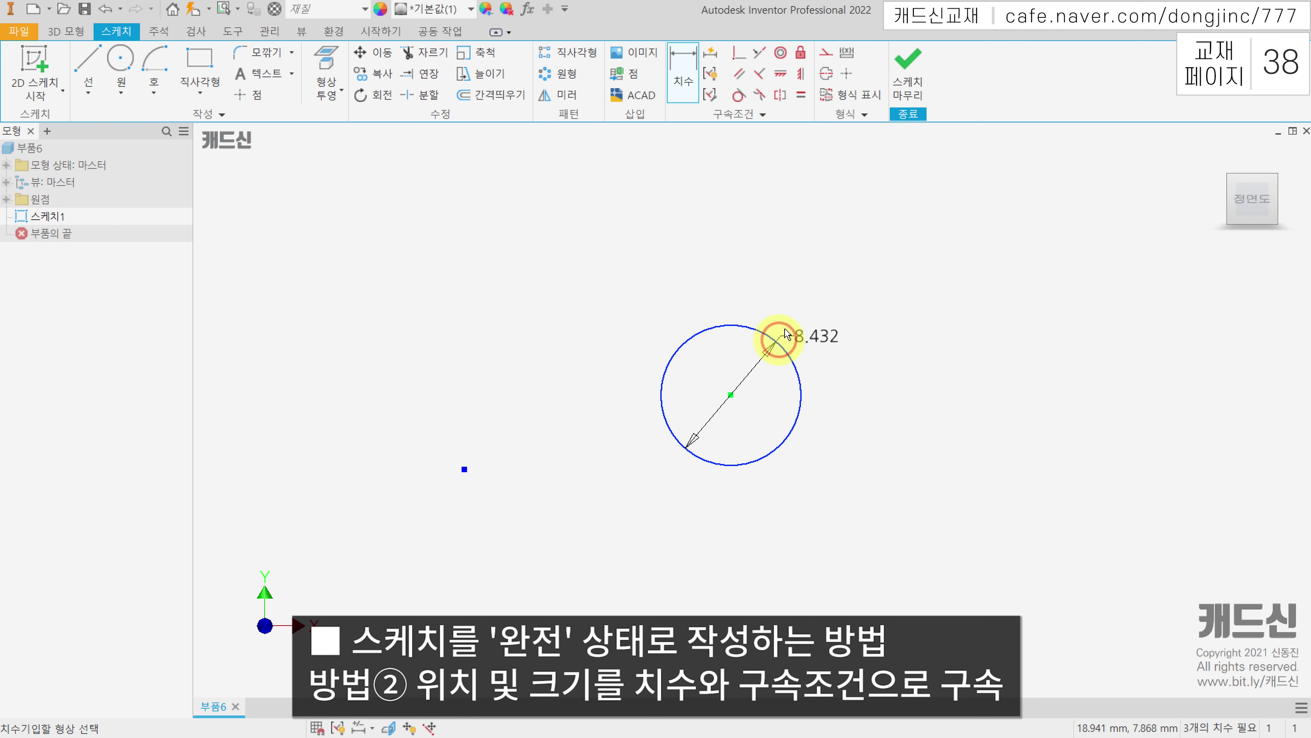
click(831, 278)
text(10)
key(Return)
key(Escape)
drag(803, 324, 785, 322)
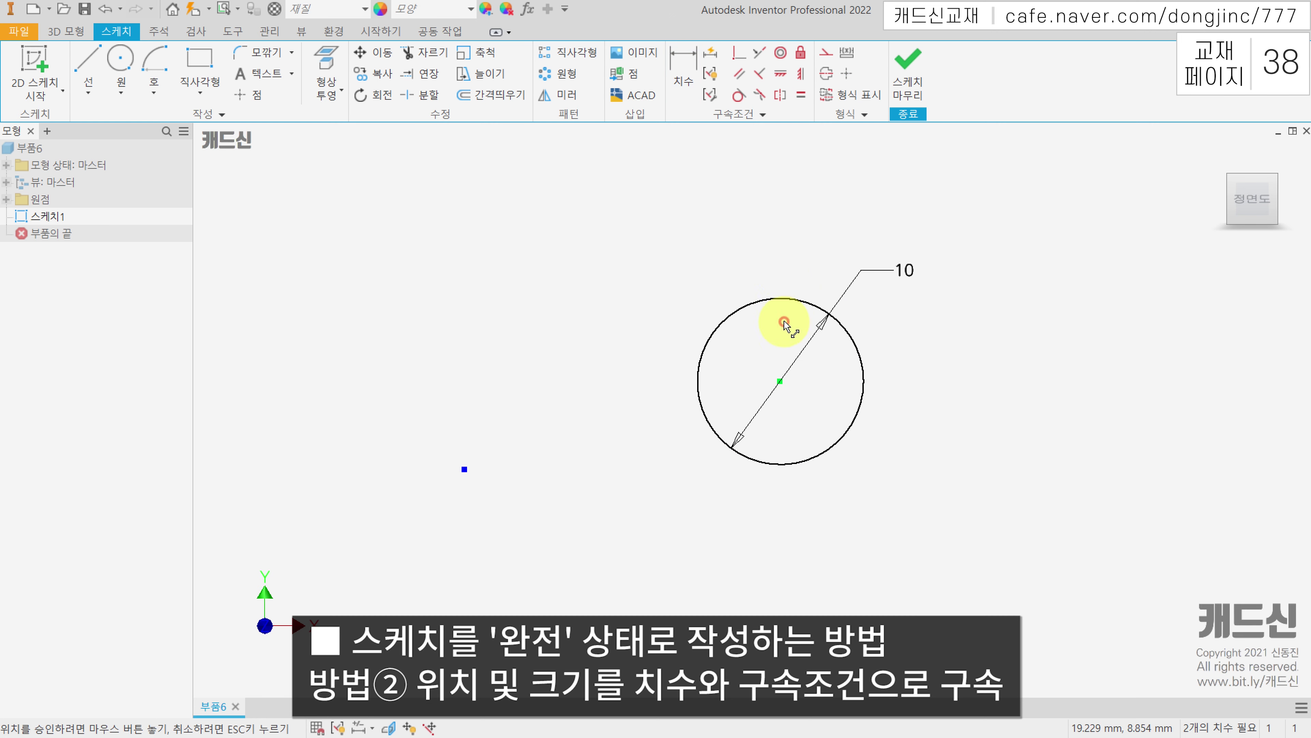
drag(719, 258, 586, 307)
Dimension the horizontal distance from the origin to the new circle's centre as 17 mm.
click(679, 61)
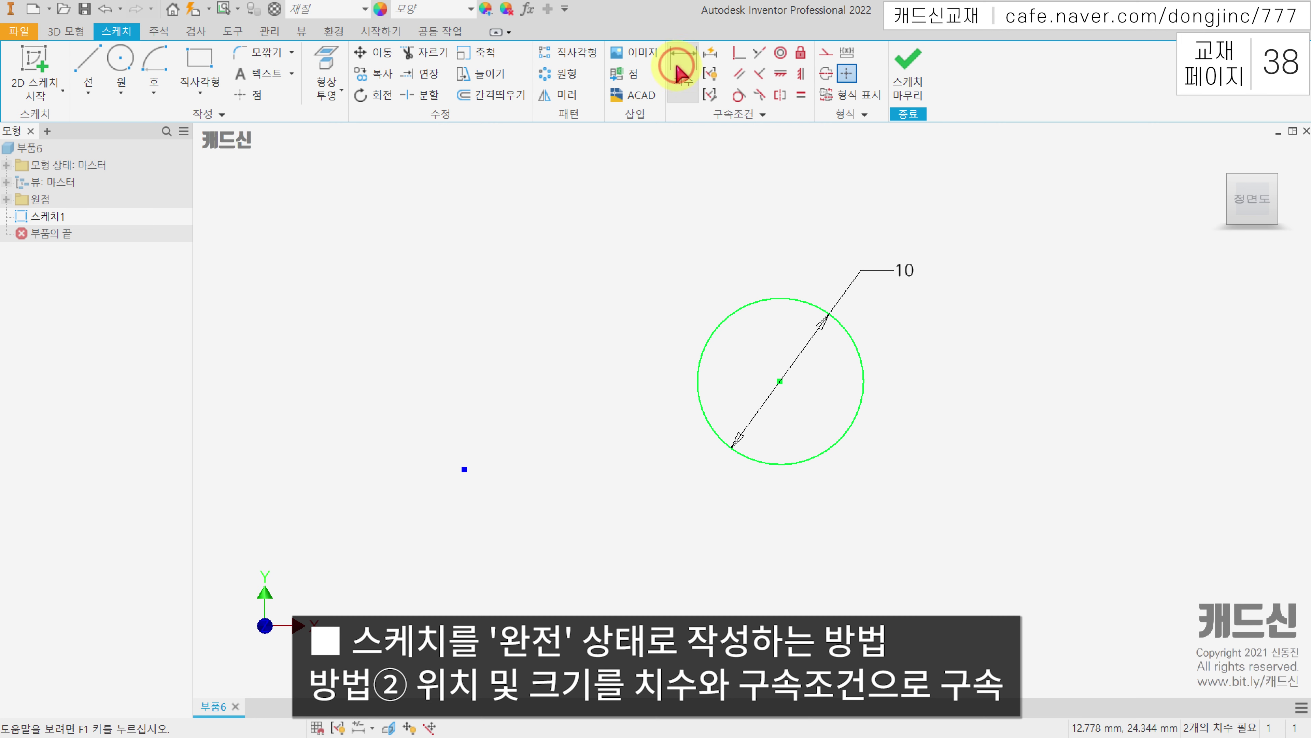
click(700, 370)
click(465, 469)
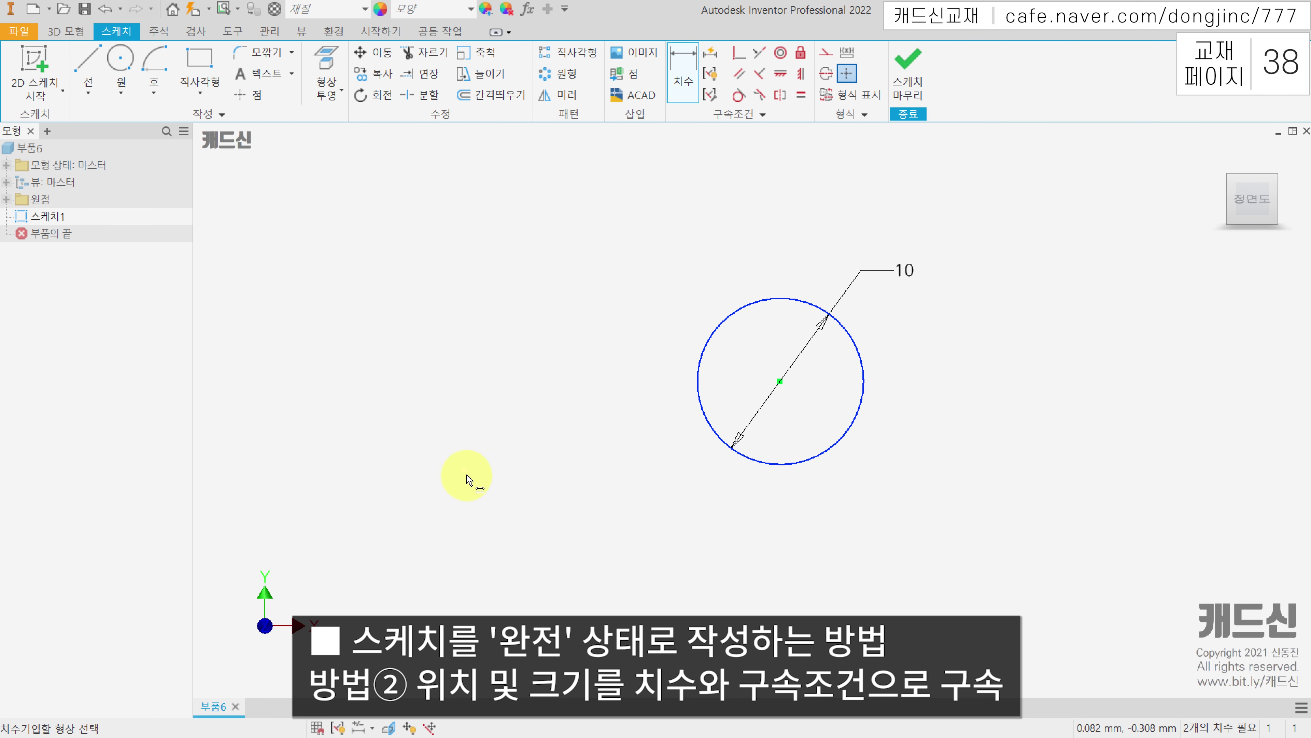
click(621, 562)
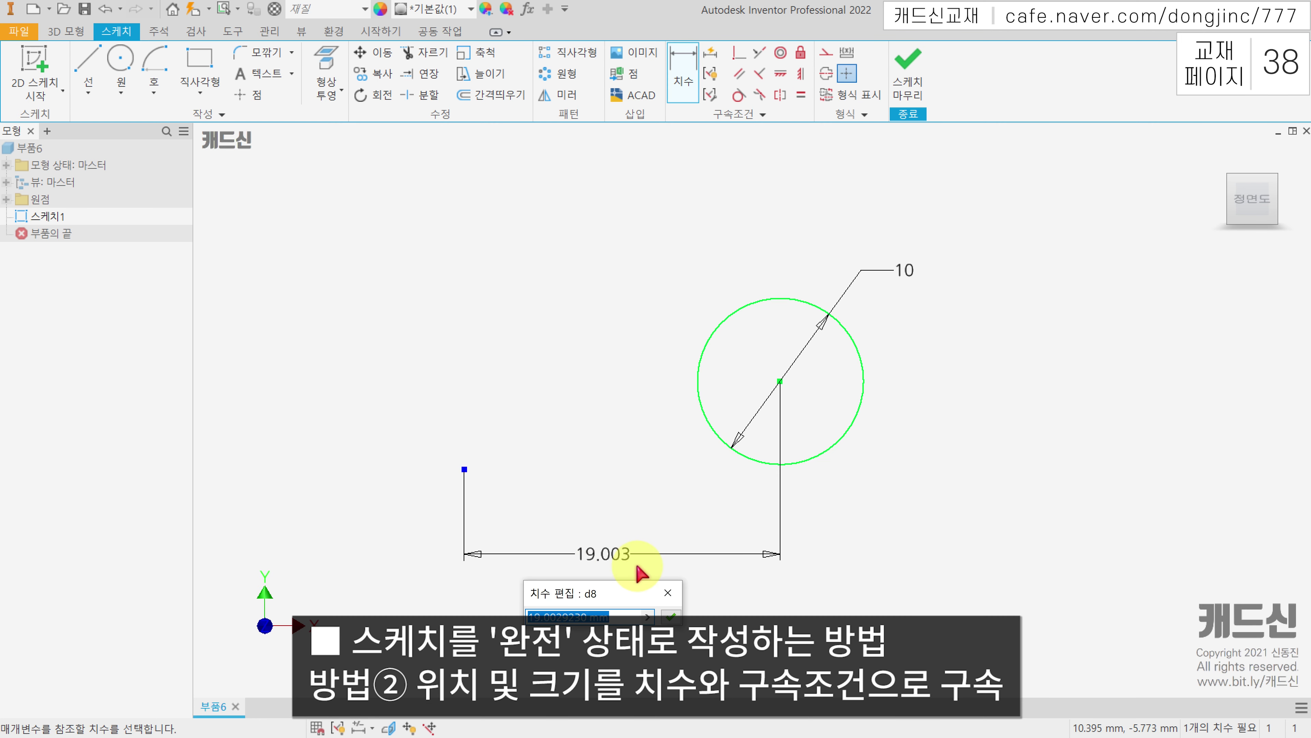
text(1)
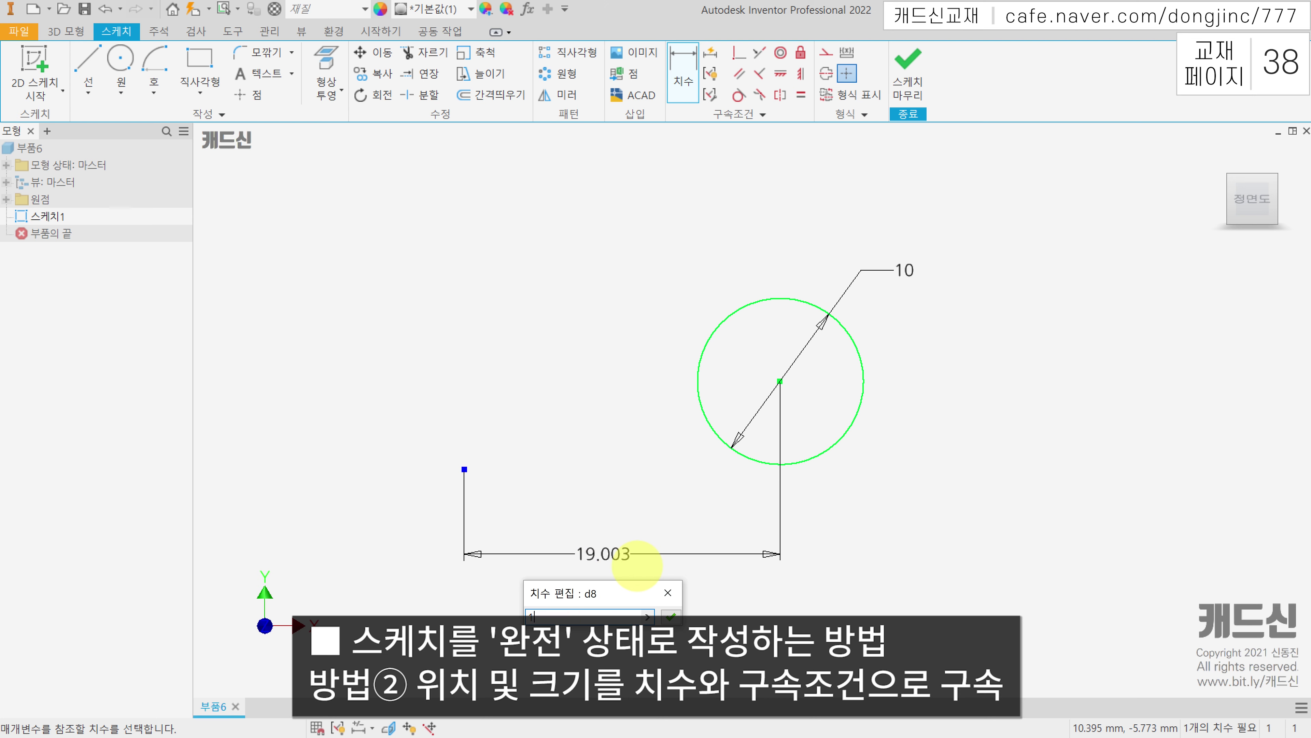
text(7)
key(Return)
key(Escape)
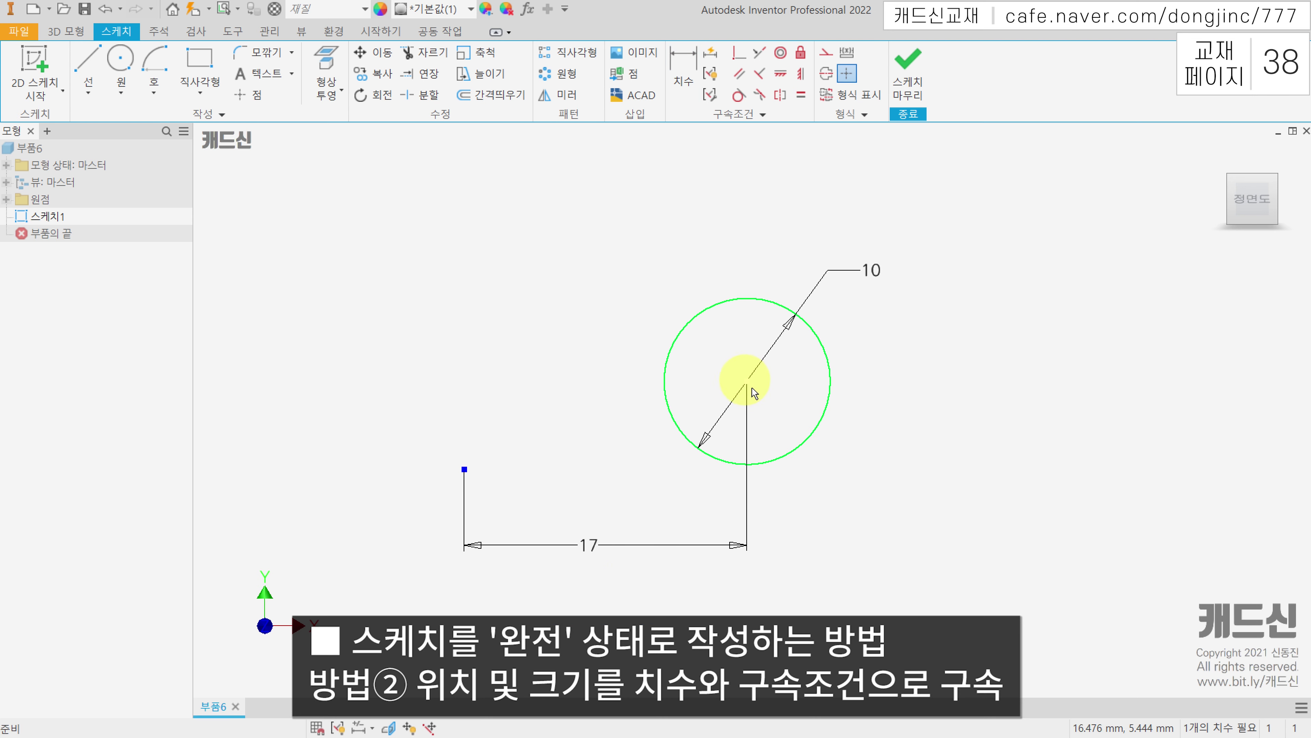
Apply a horizontal constraint between the sketch origin and the circle's centre point.
mouse_move(749, 387)
mouse_down()
mouse_move(746, 240)
mouse_move(749, 459)
mouse_move(751, 376)
mouse_up()
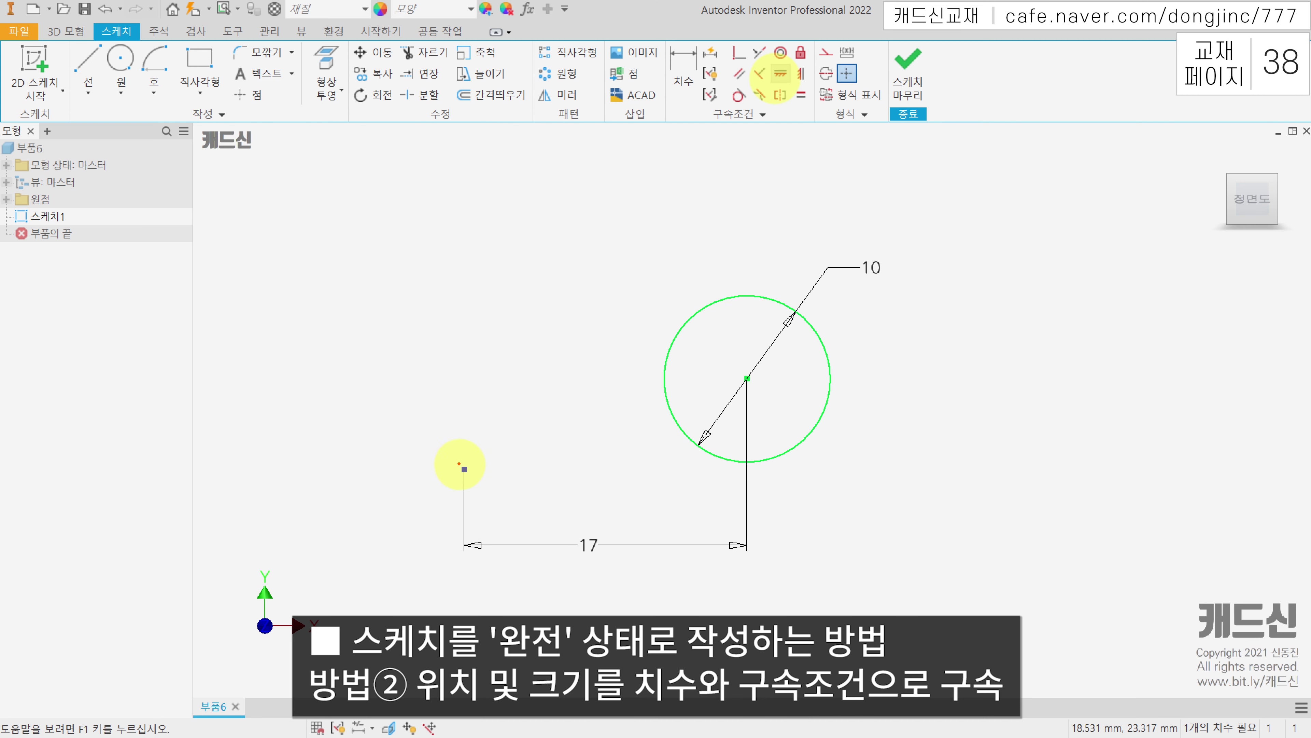
click(459, 467)
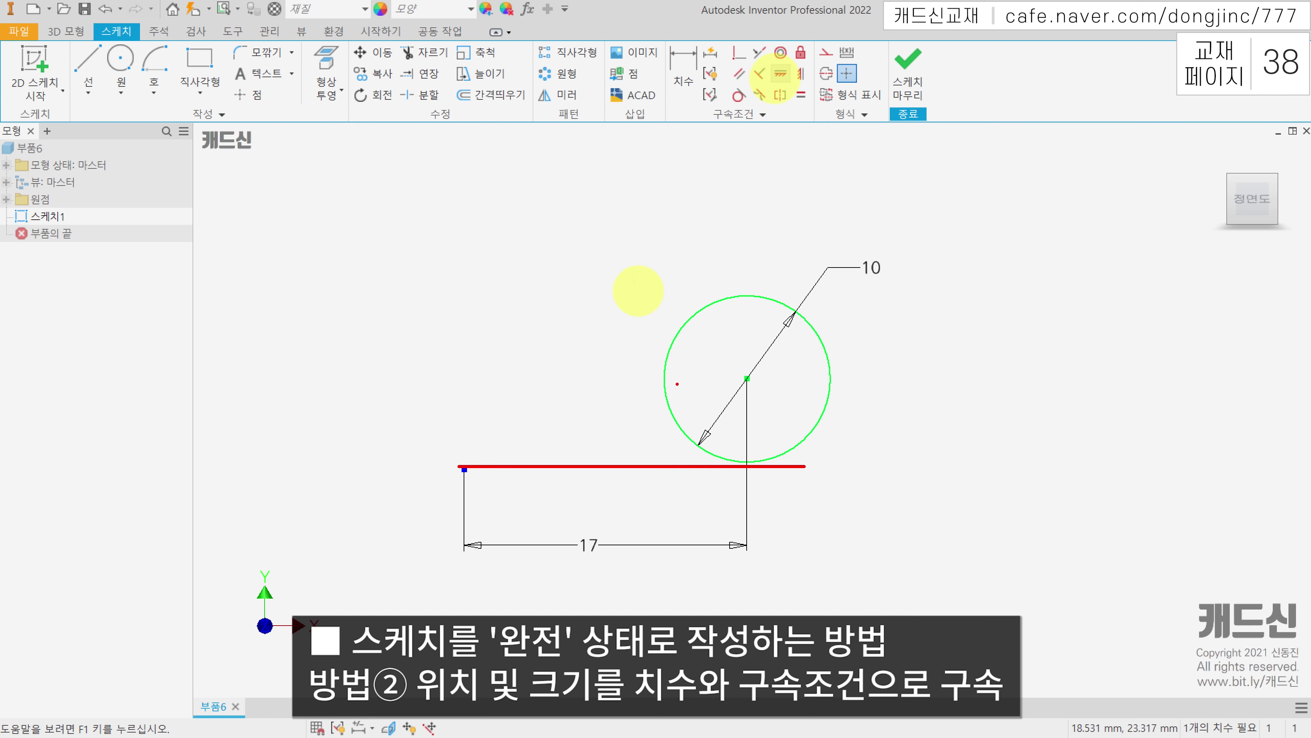
click(781, 77)
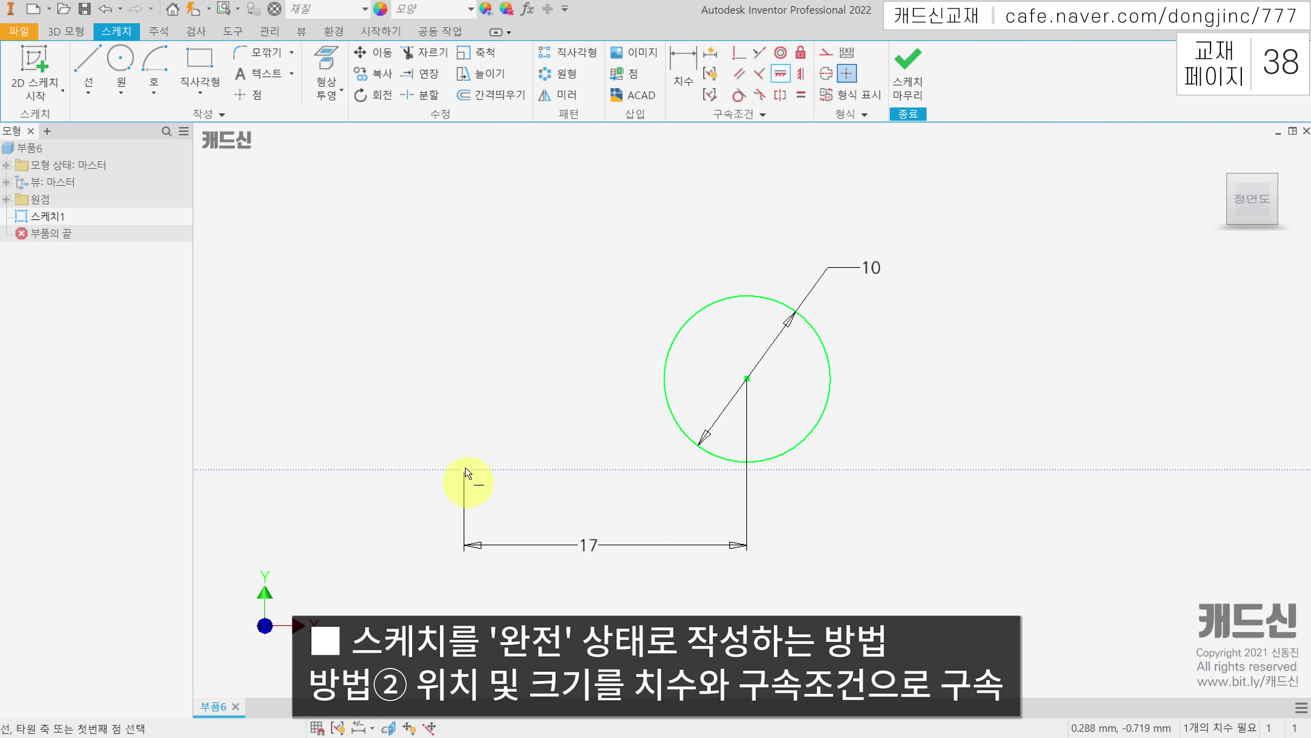
click(466, 471)
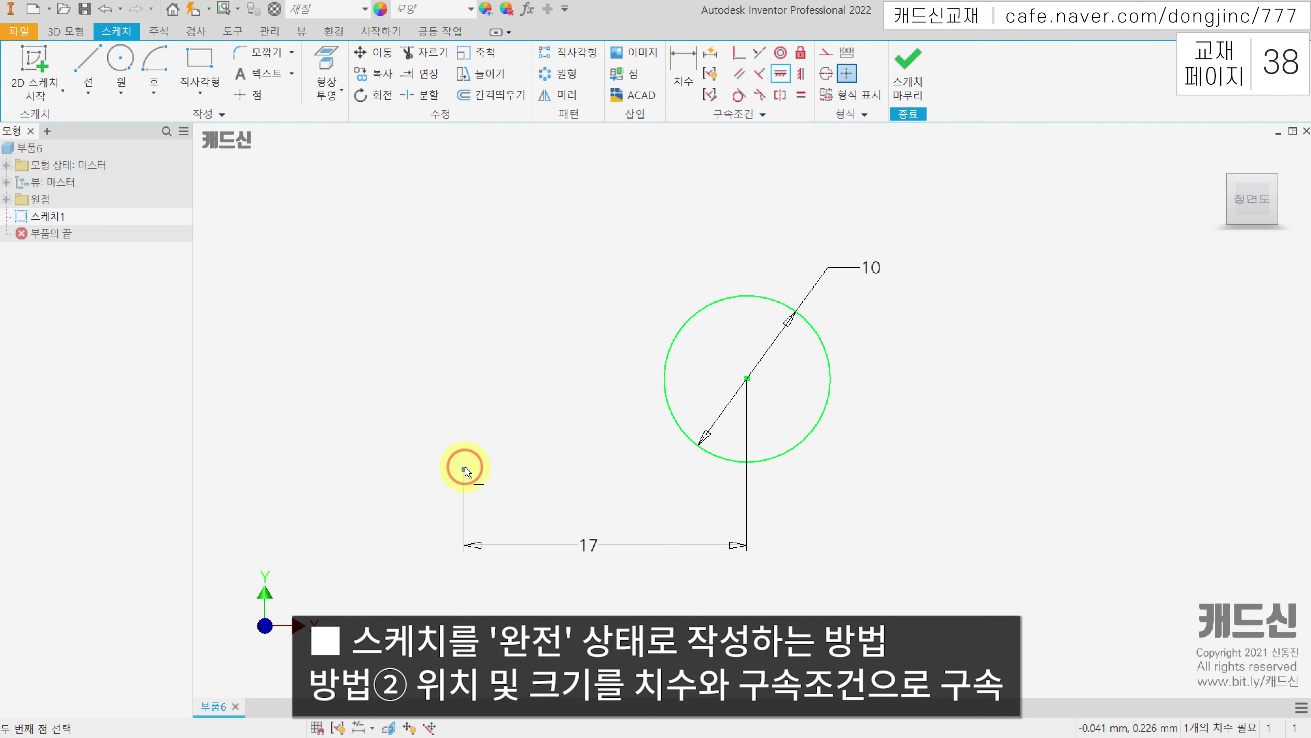
click(750, 382)
key(Escape)
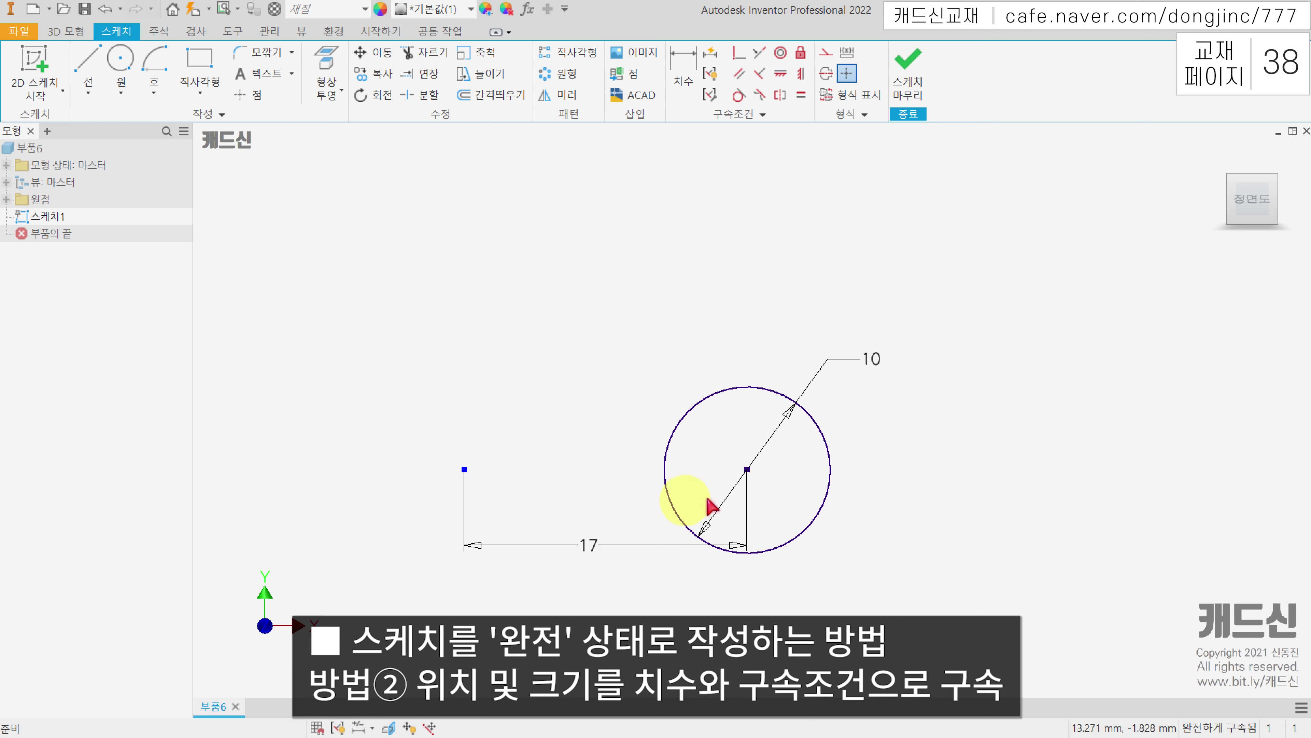
mouse_move(890, 357)
mouse_down()
mouse_move(863, 343)
mouse_move(893, 371)
mouse_up()
drag(584, 521, 600, 565)
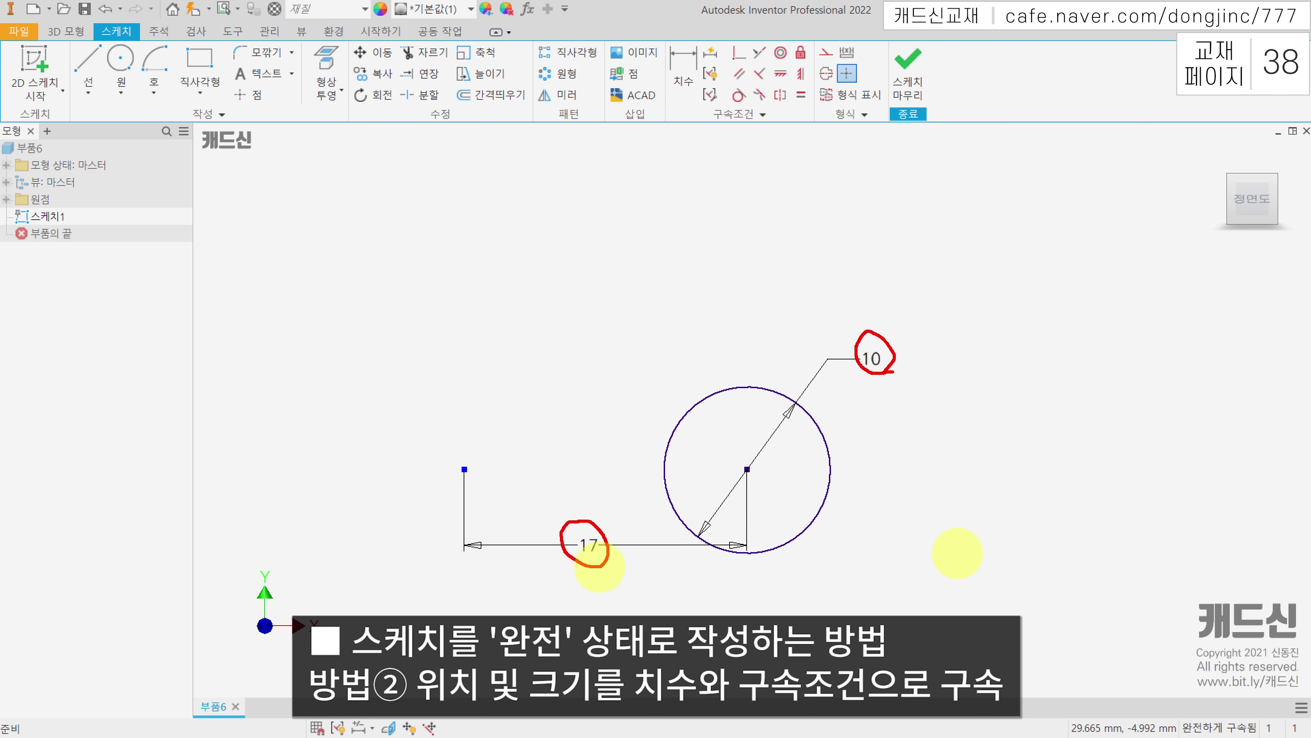
drag(464, 468, 752, 468)
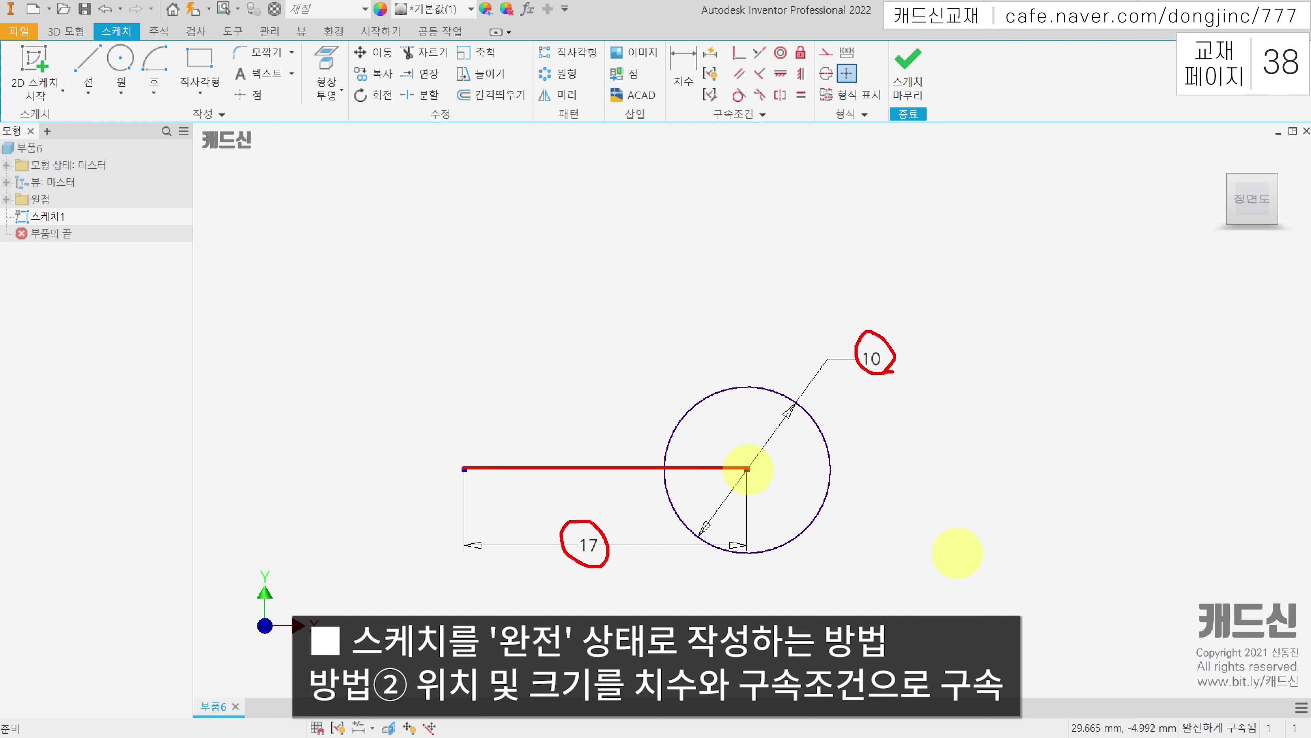
Delete the circle with its dimensions and sketch a two-point rectangle about 9.5 mm wide, above and to the right of the origin.
drag(834, 560, 659, 318)
key(Delete)
click(200, 65)
click(637, 268)
click(796, 383)
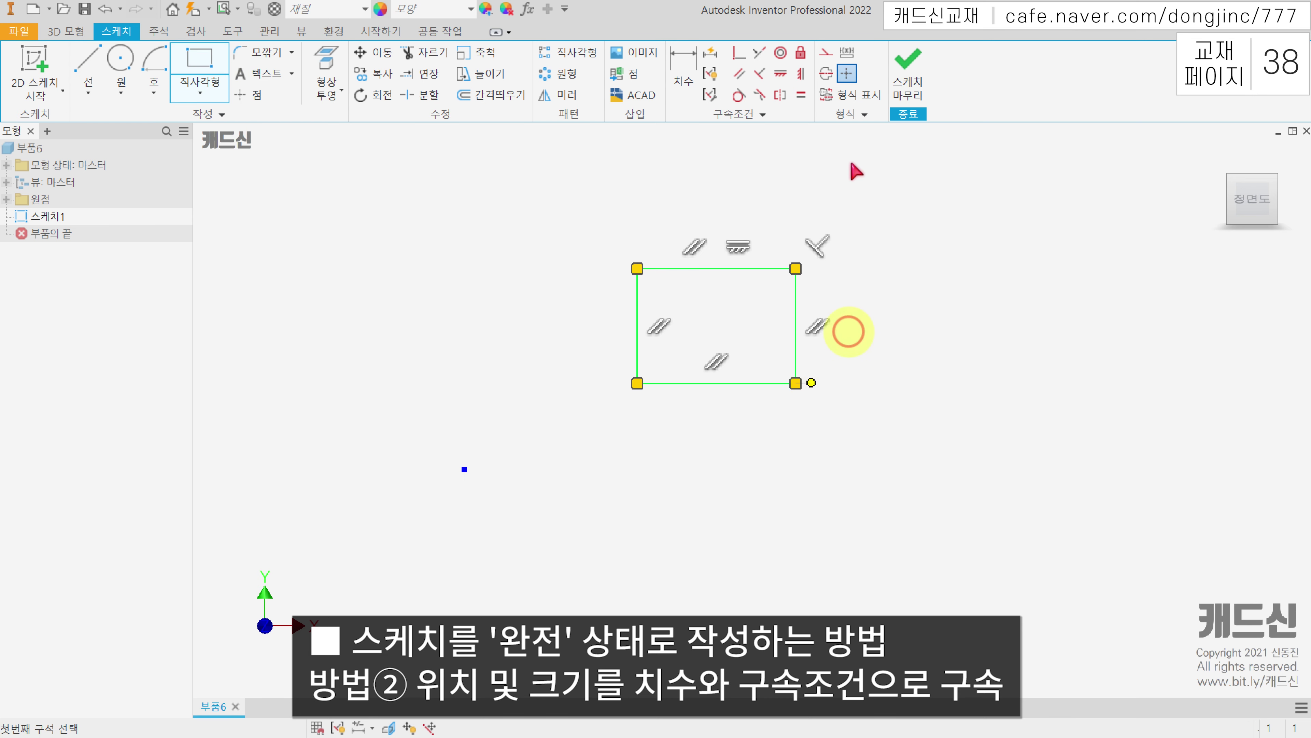
key(Escape)
Dimension the rectangle's width as 10 mm and its height as 7 mm.
click(682, 69)
click(703, 268)
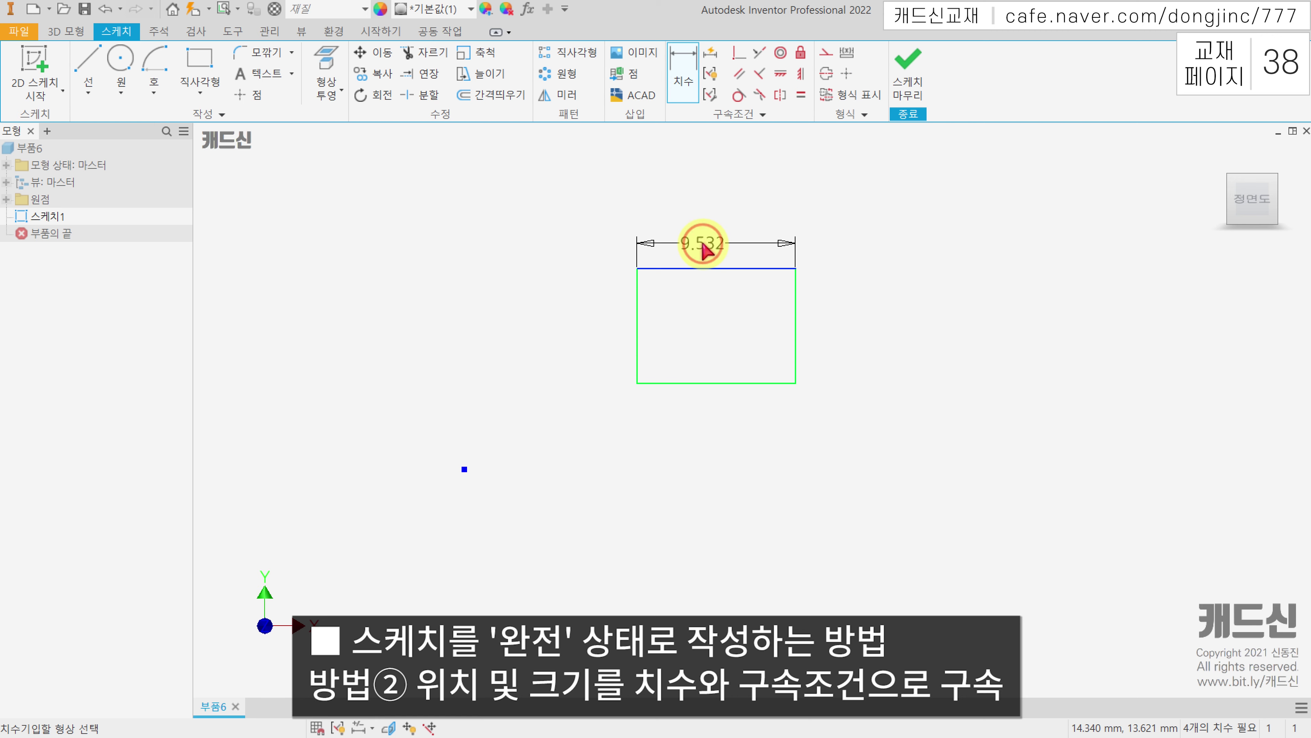
click(702, 244)
text(10)
key(Return)
click(812, 312)
click(844, 320)
text(7)
key(Return)
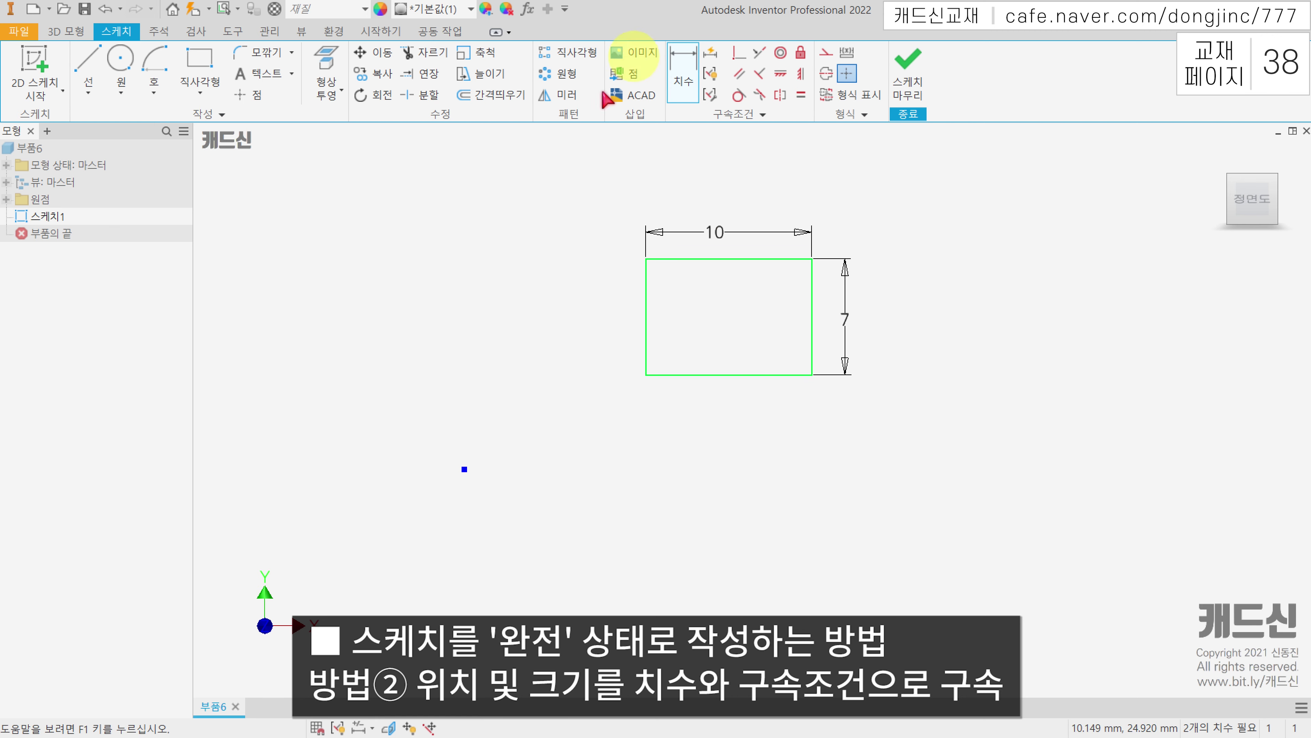
Dimension the horizontal distance from the origin to the rectangle's left edge, accepting the drawn distance of about 10.905 mm.
click(645, 292)
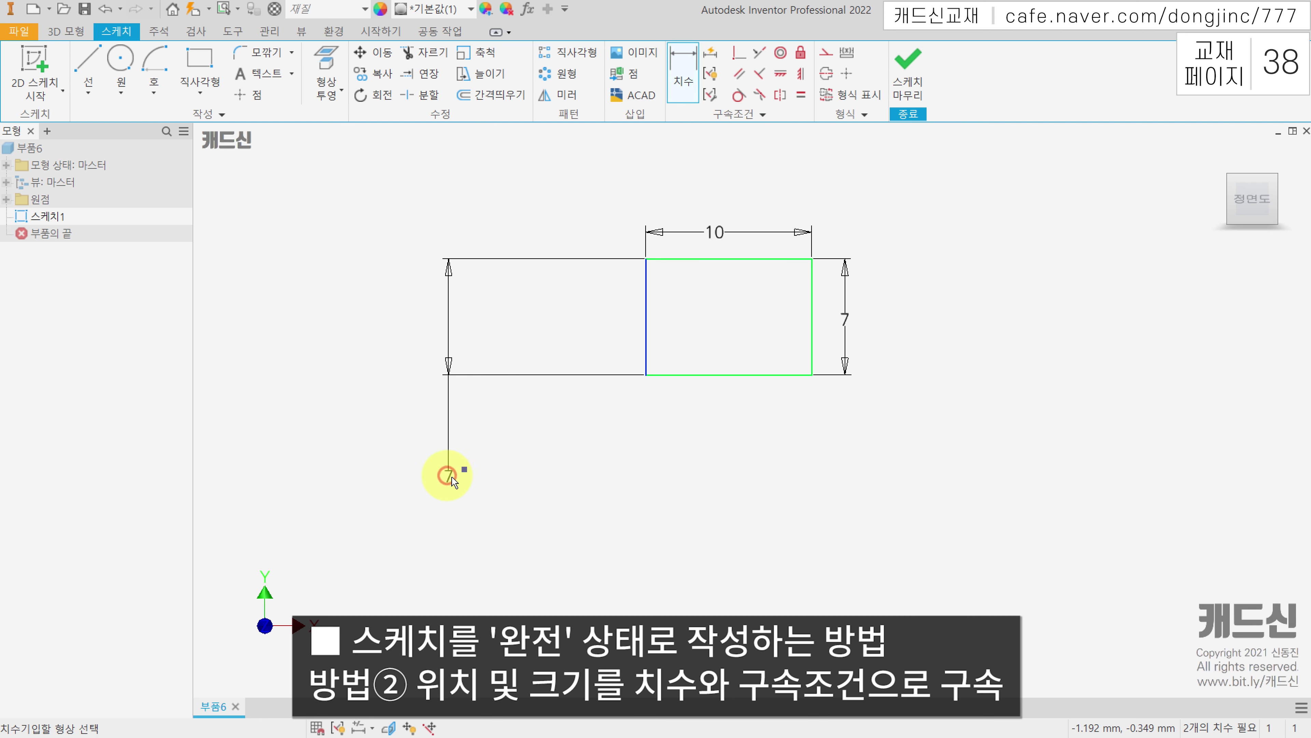
click(452, 479)
click(537, 519)
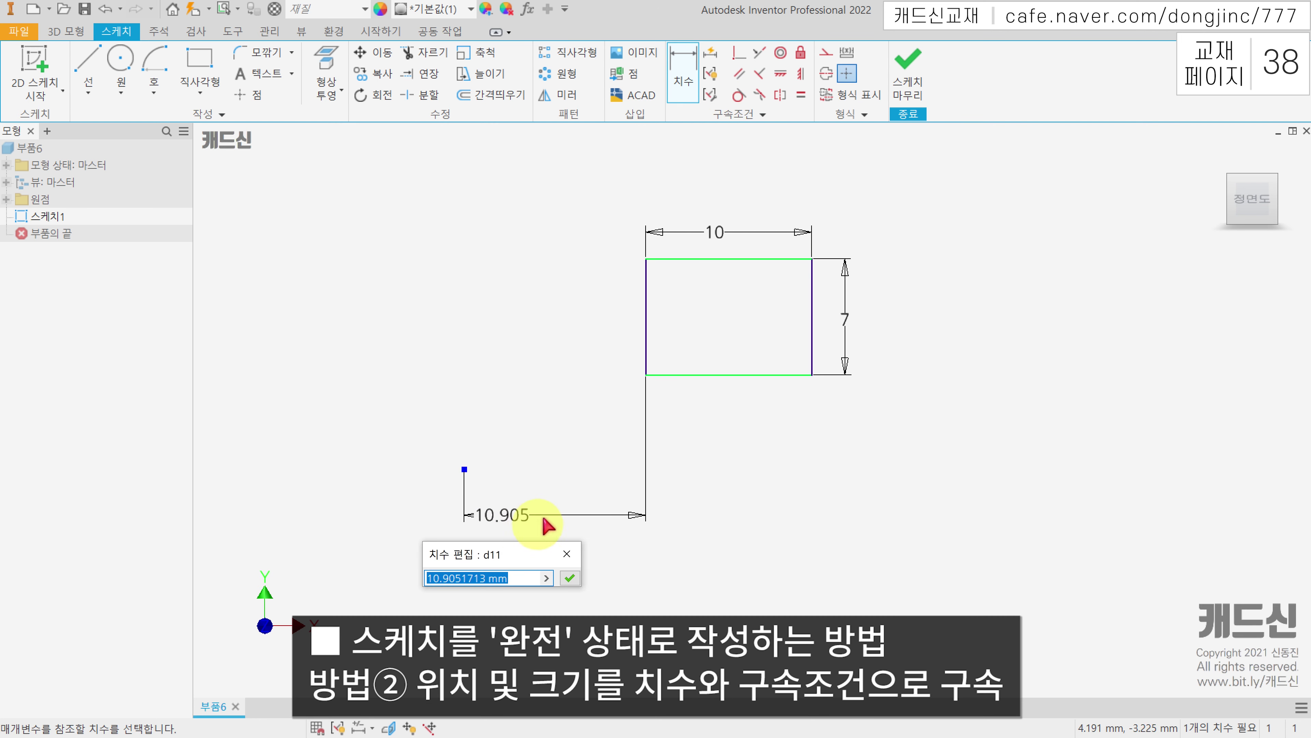
key(Return)
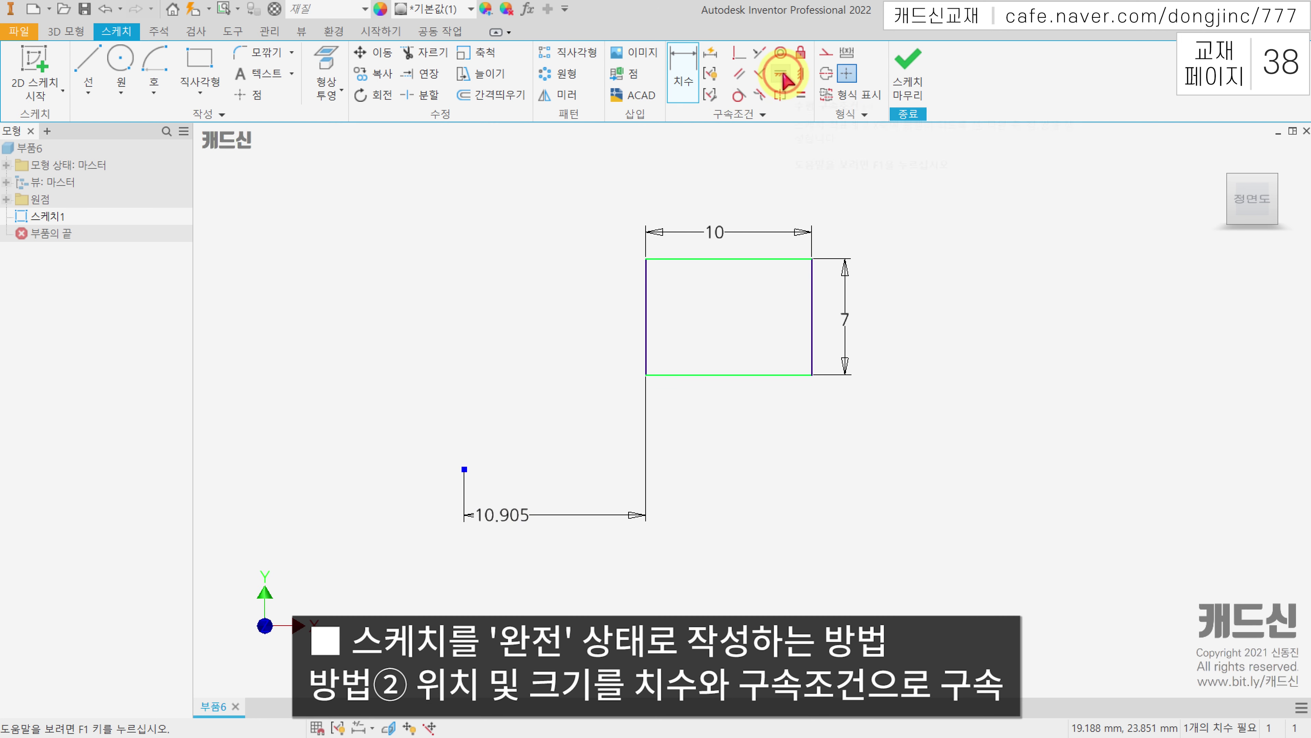
Apply a horizontal constraint between the sketch origin and the rectangle's lower-left corner.
click(781, 74)
click(466, 470)
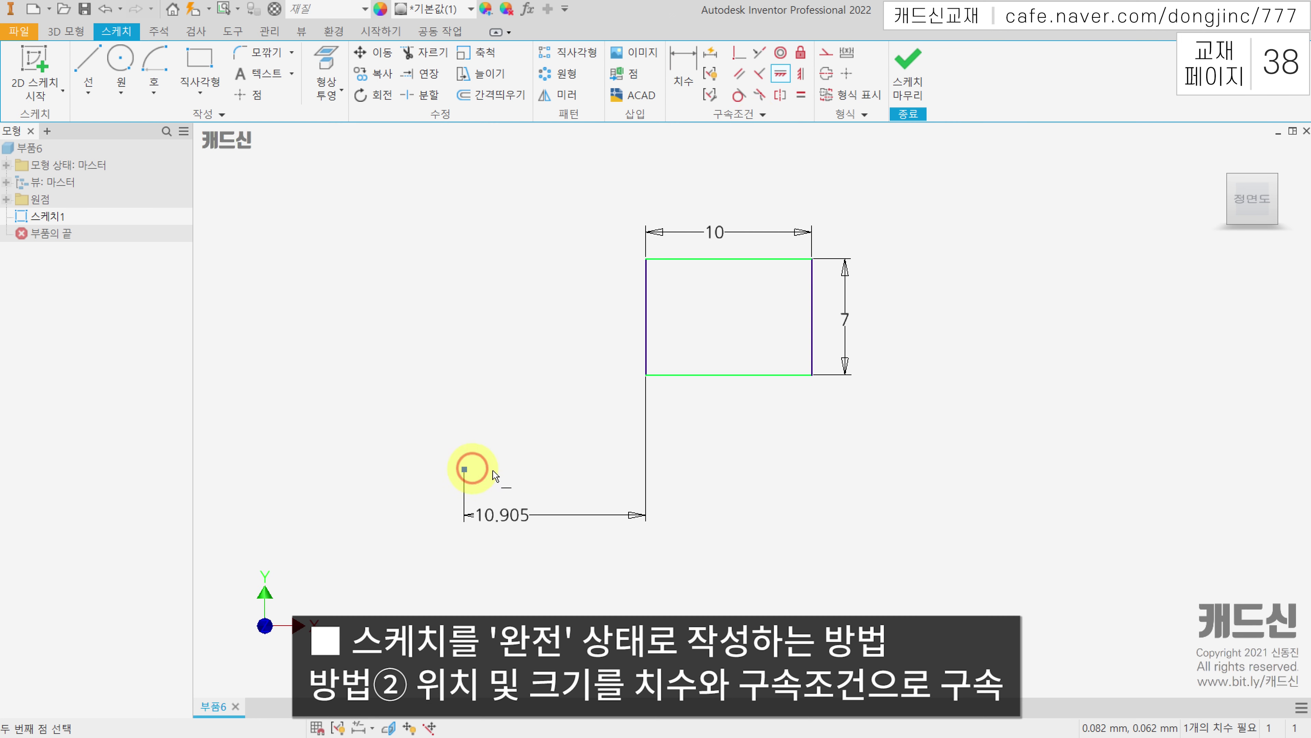
click(644, 375)
key(Escape)
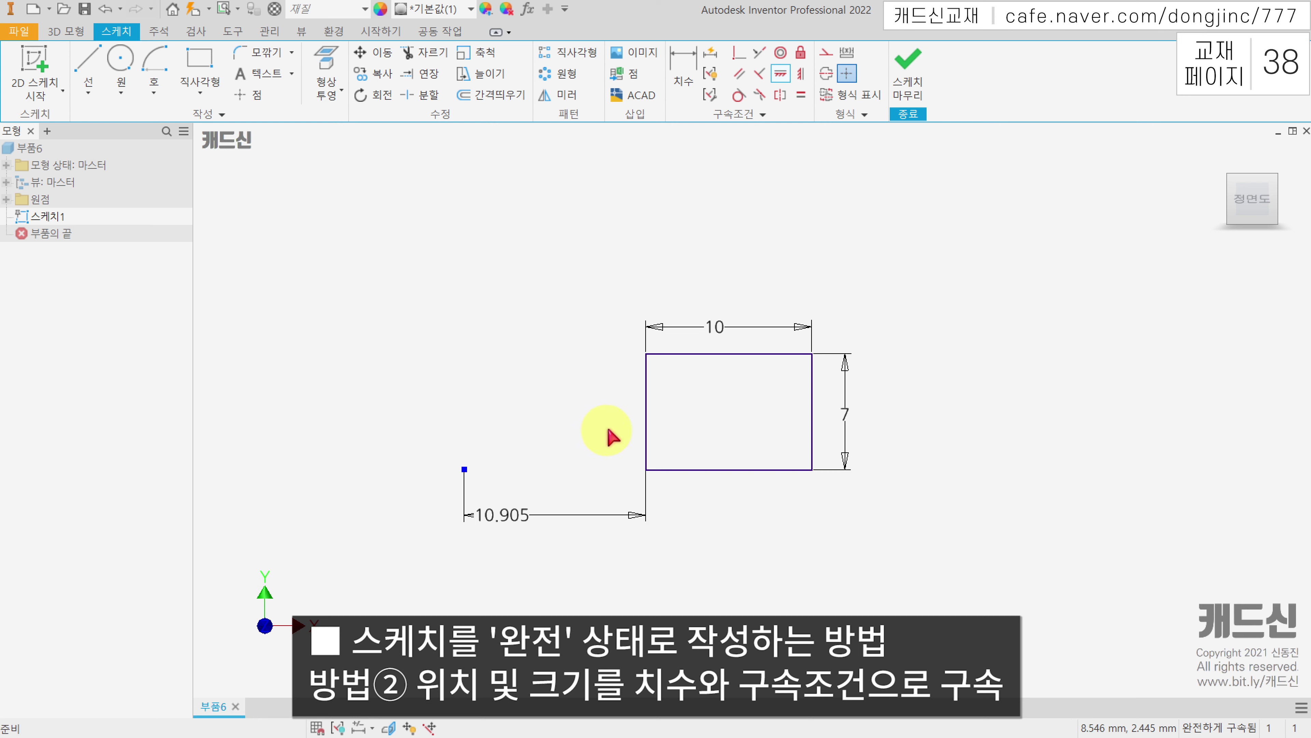
mouse_move(914, 444)
mouse_down()
mouse_move(832, 429)
mouse_move(723, 271)
mouse_move(916, 456)
mouse_up()
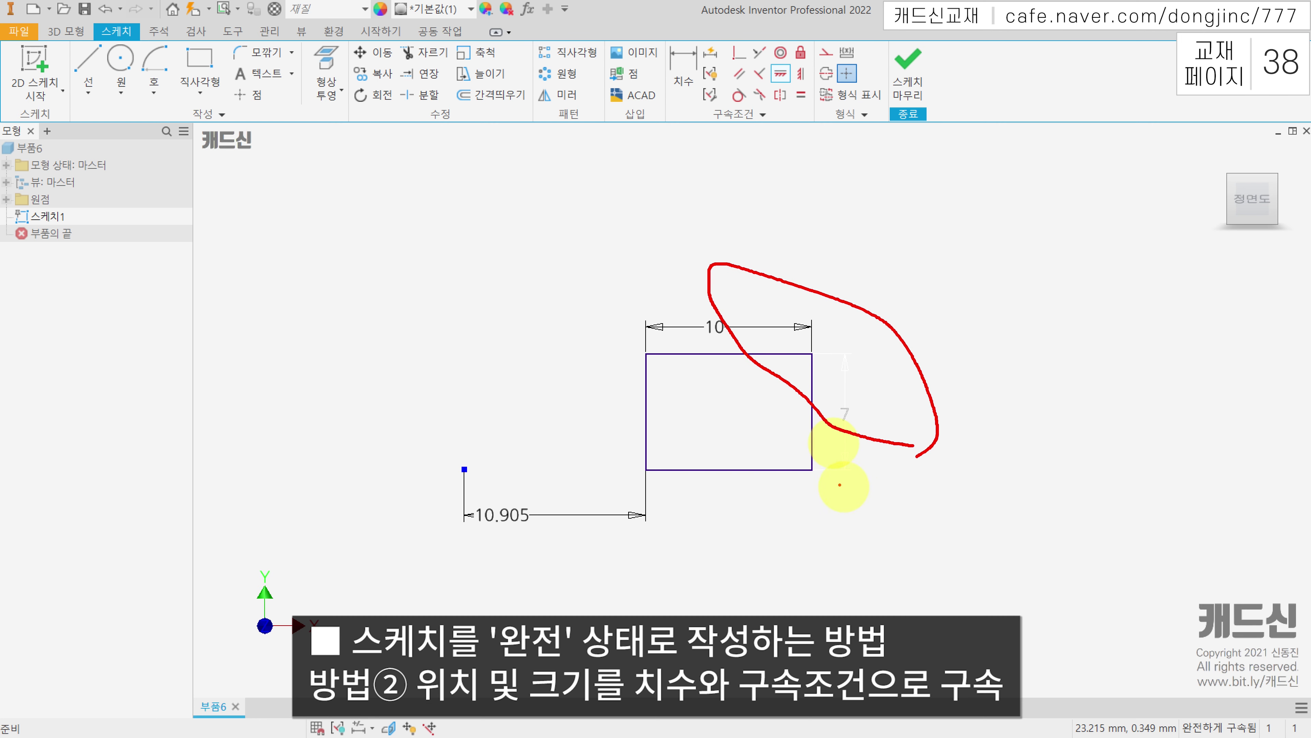
mouse_move(527, 473)
mouse_down()
mouse_move(488, 522)
mouse_move(523, 467)
mouse_move(649, 467)
mouse_up()
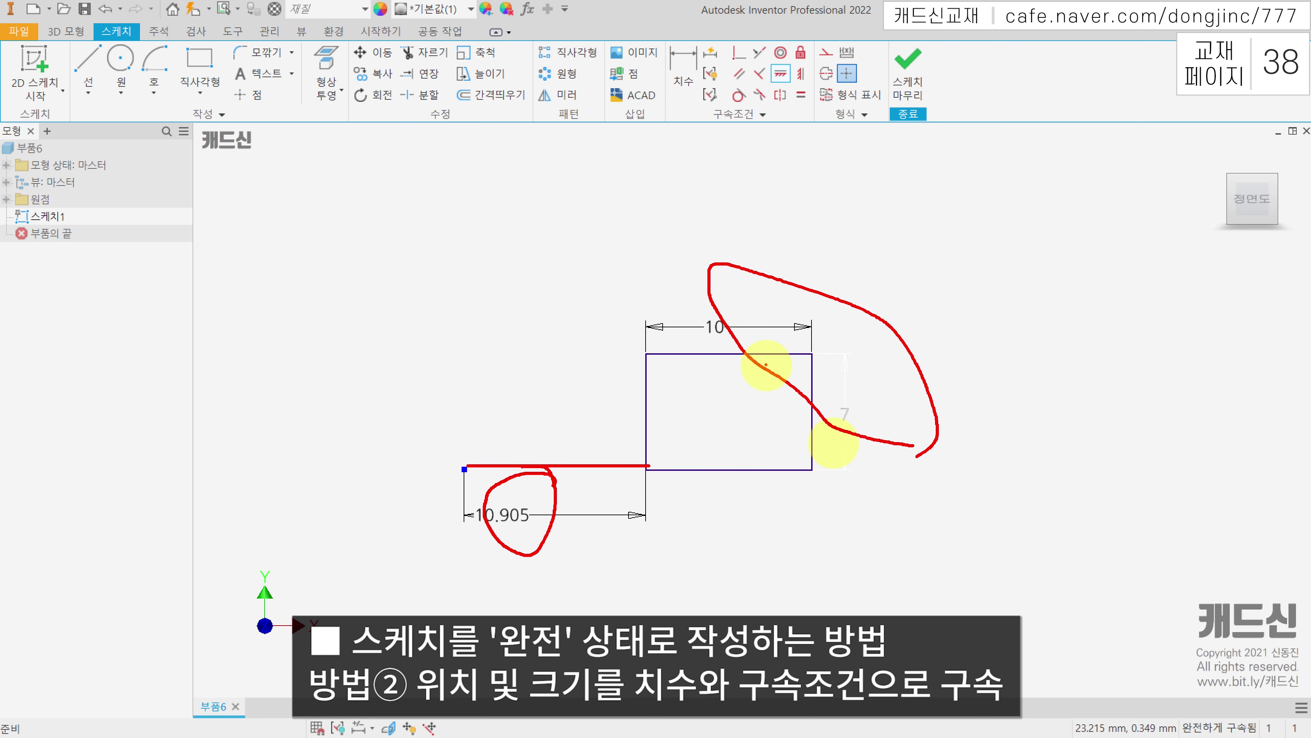
Delete the rectangle with its dimensions and sketch a circle centred on the sketch origin.
drag(921, 545, 614, 269)
key(Delete)
middle_drag(571, 404, 692, 326)
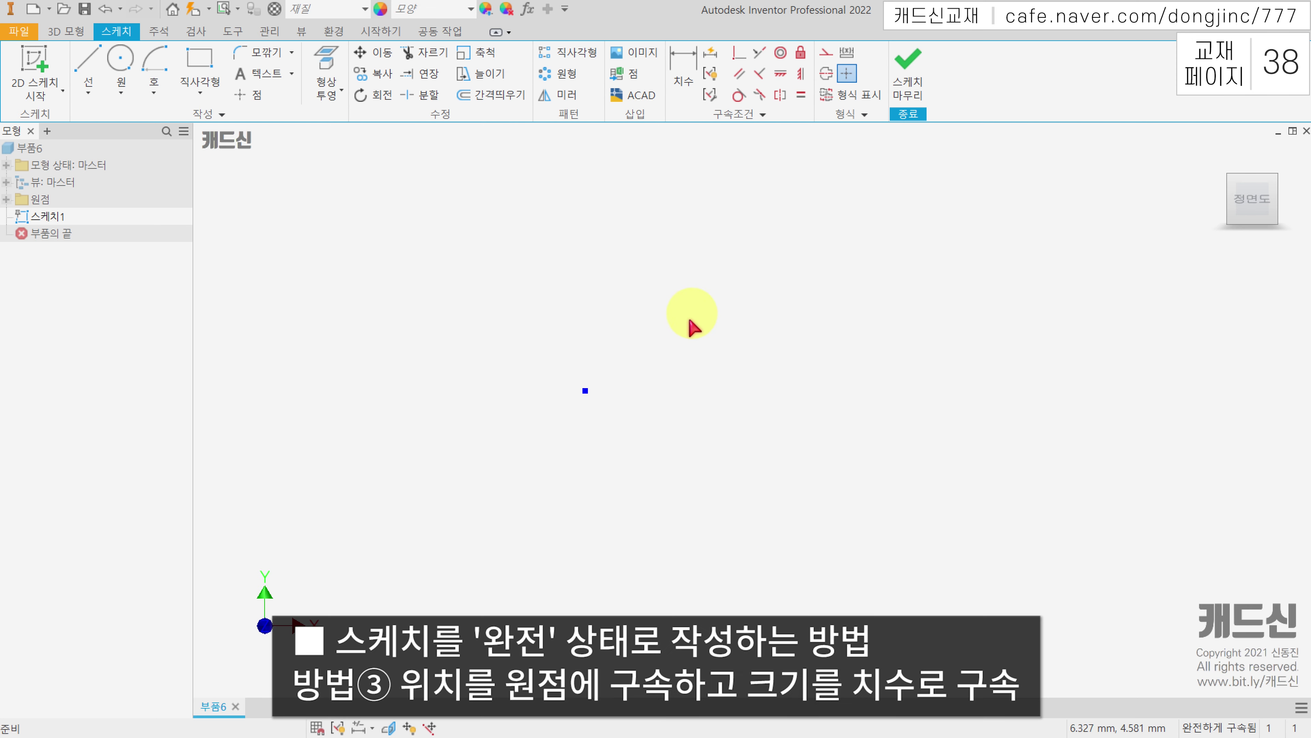
click(120, 60)
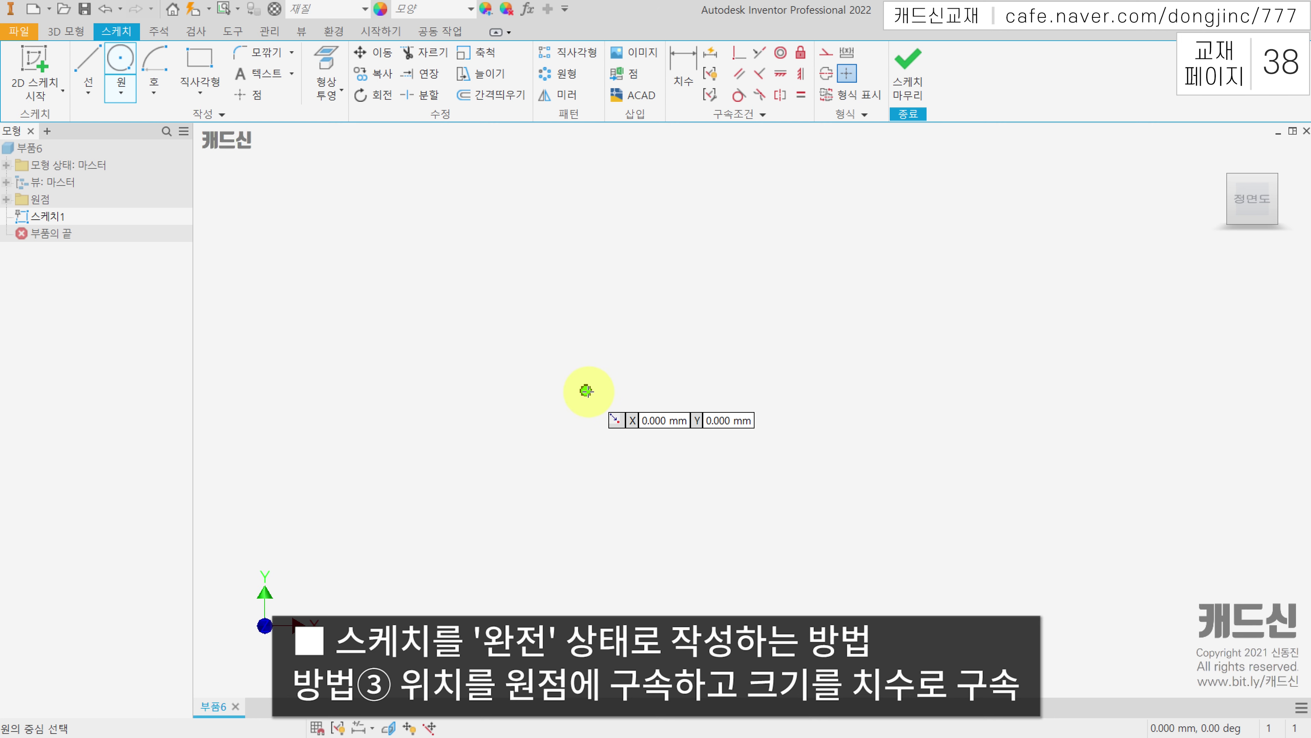
click(586, 391)
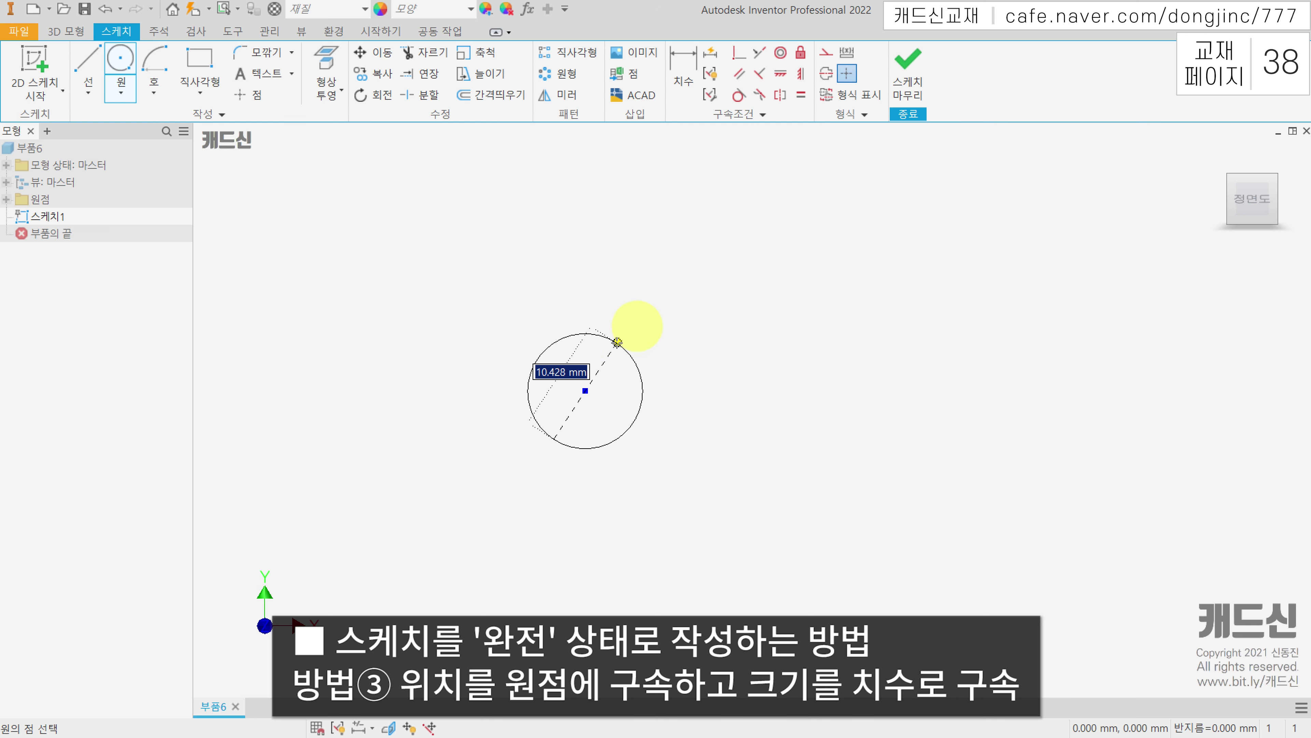
click(615, 340)
key(Escape)
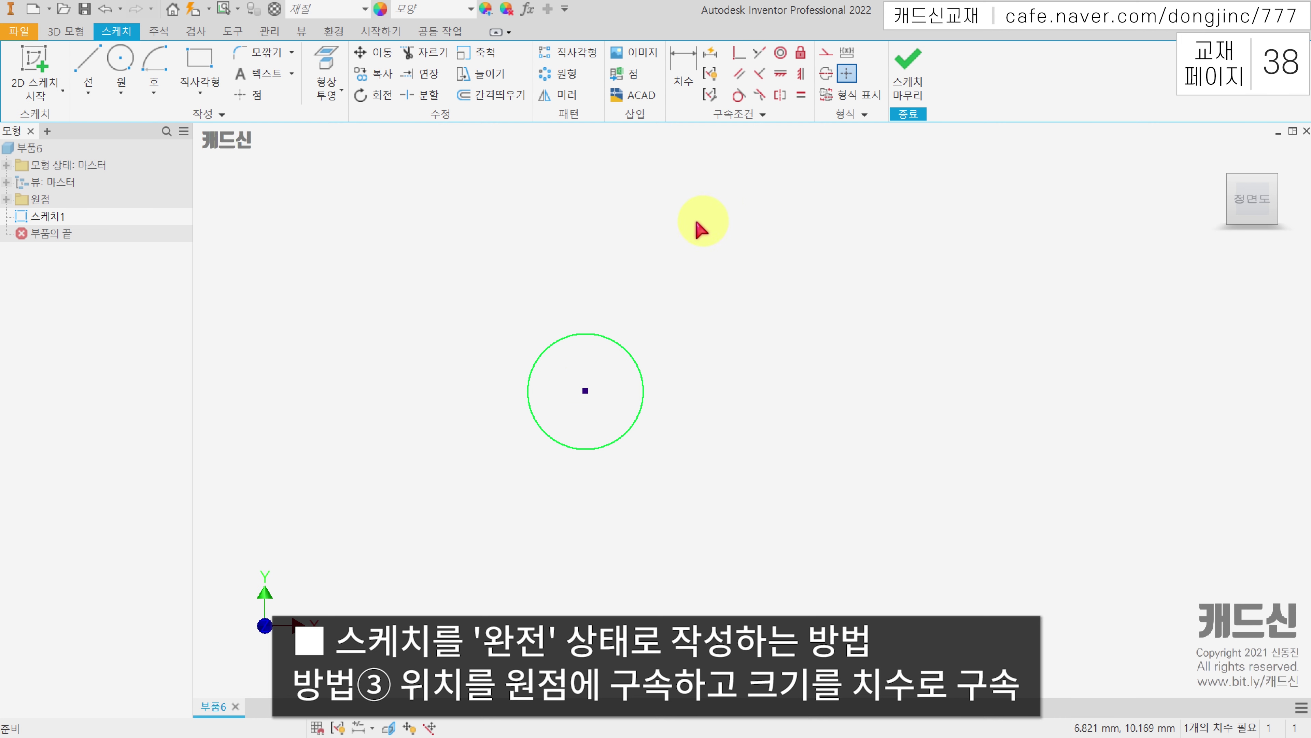
Dimension the diameter of the circle on the origin as 10 mm.
click(684, 73)
click(610, 343)
click(689, 312)
text(10)
key(Return)
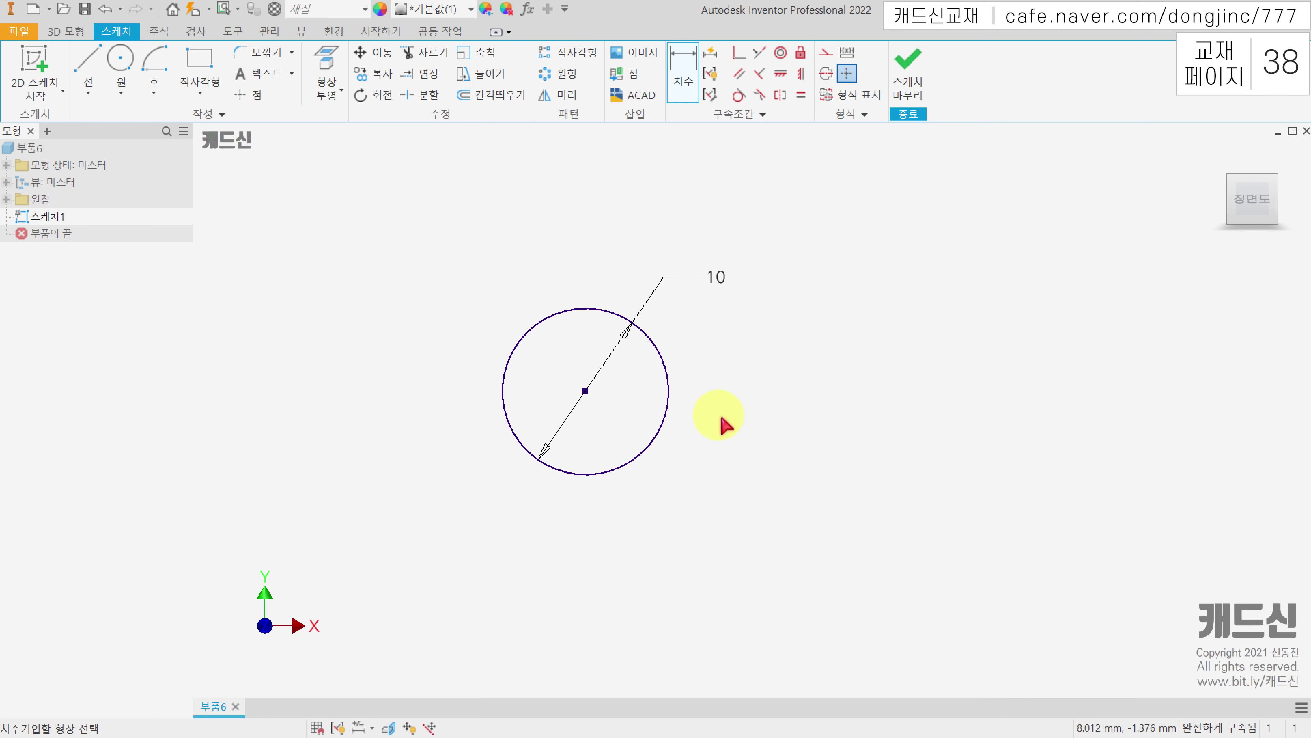
key(Escape)
Delete the circle and sketch a rectangle about 9 mm wide and 7 mm high with its lower-left corner on the origin.
drag(739, 457, 629, 293)
key(Delete)
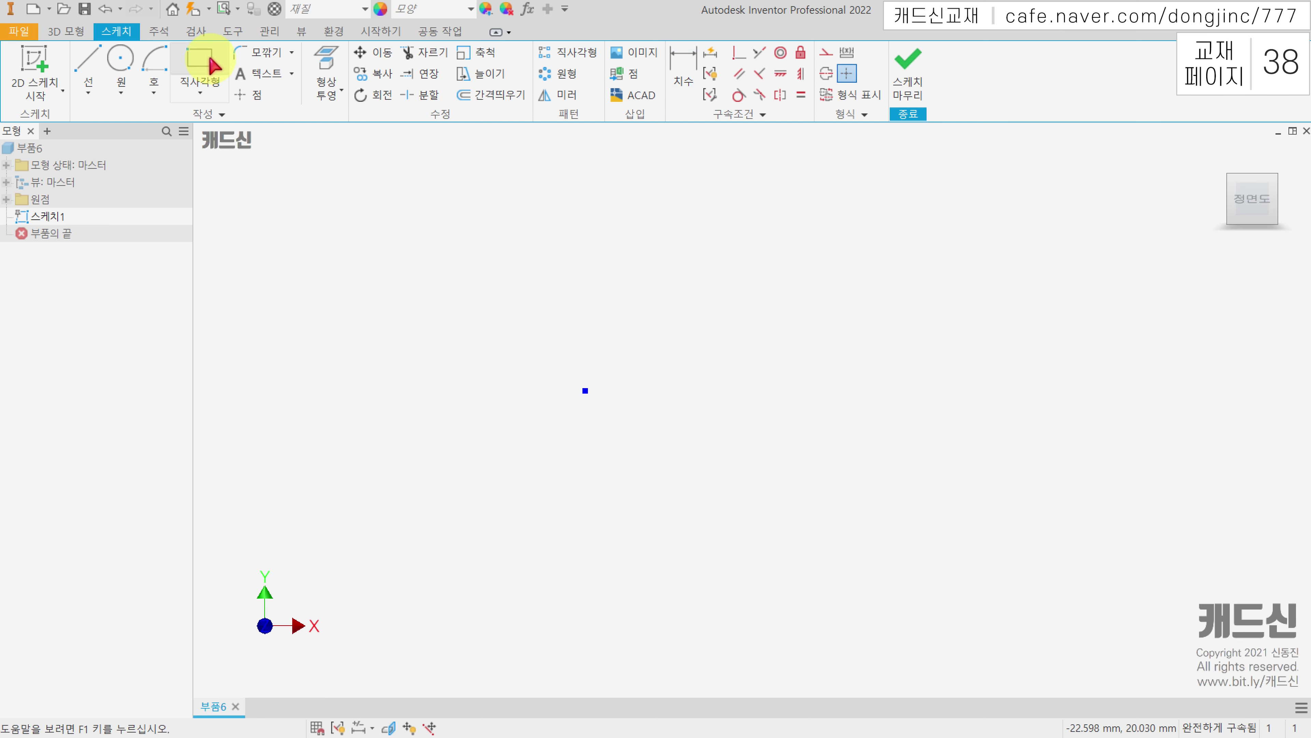
click(204, 59)
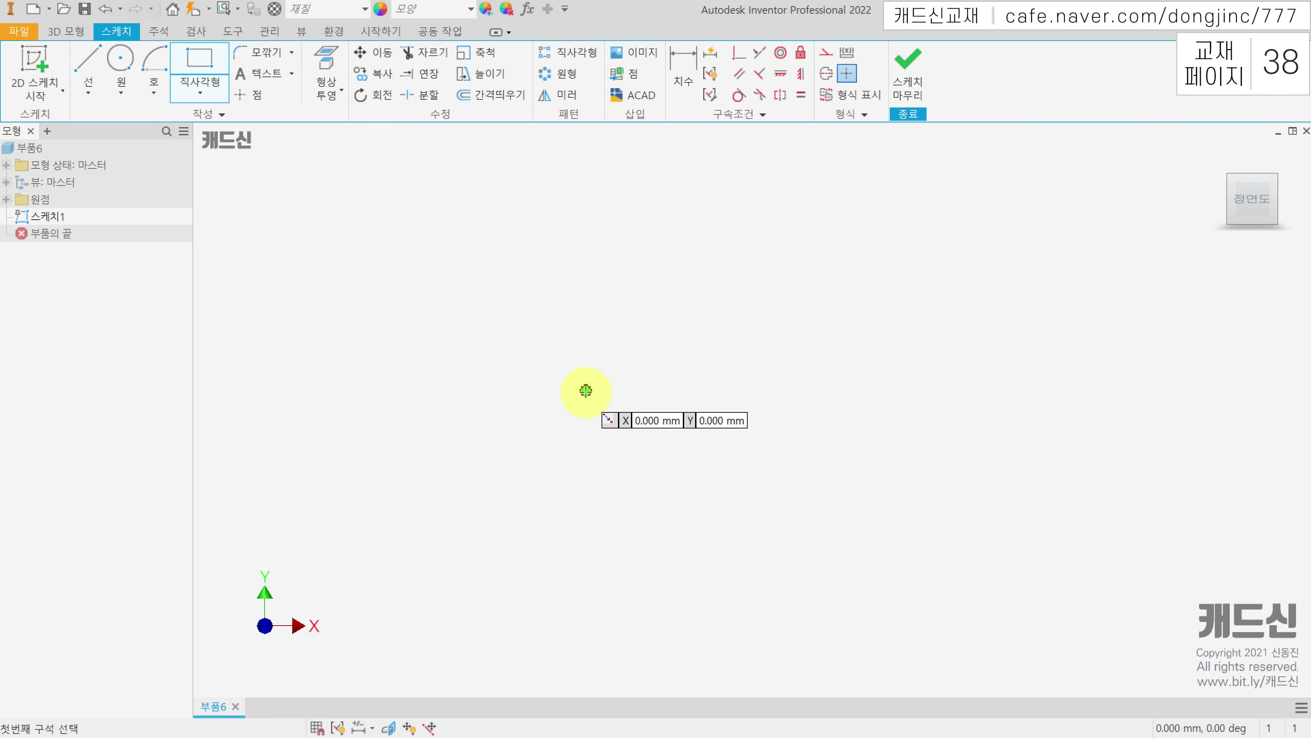
click(585, 391)
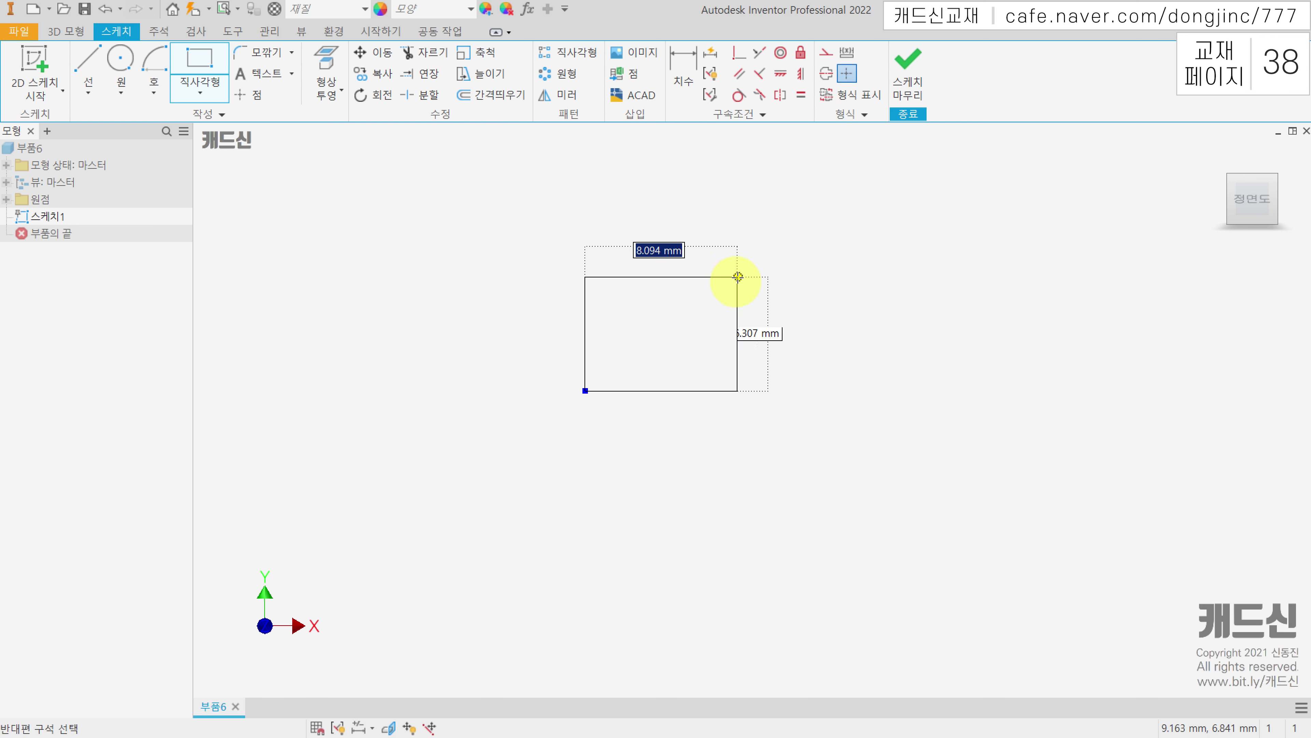
click(736, 277)
key(Escape)
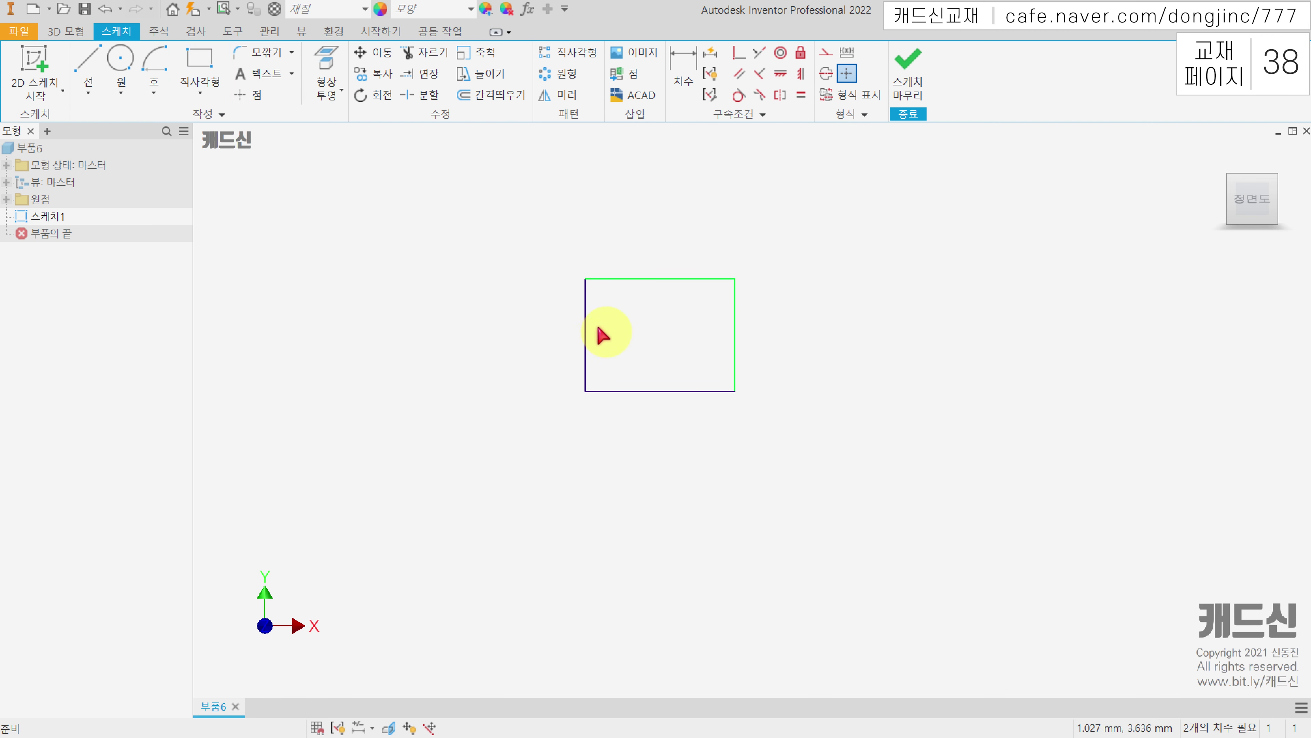
Dimension the origin-anchored rectangle as 10 mm wide and 7 mm high.
ctrl+click(625, 279)
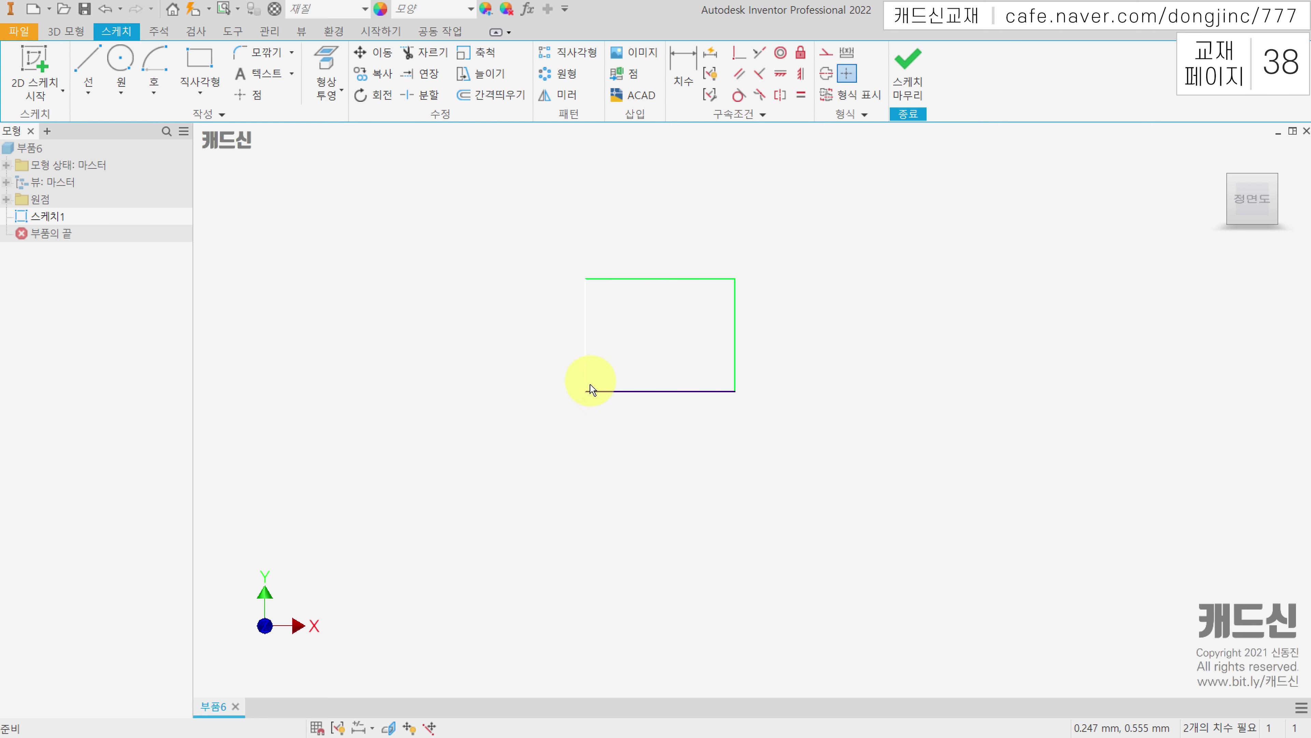
click(692, 58)
click(687, 287)
click(664, 215)
text(10)
key(Return)
click(752, 354)
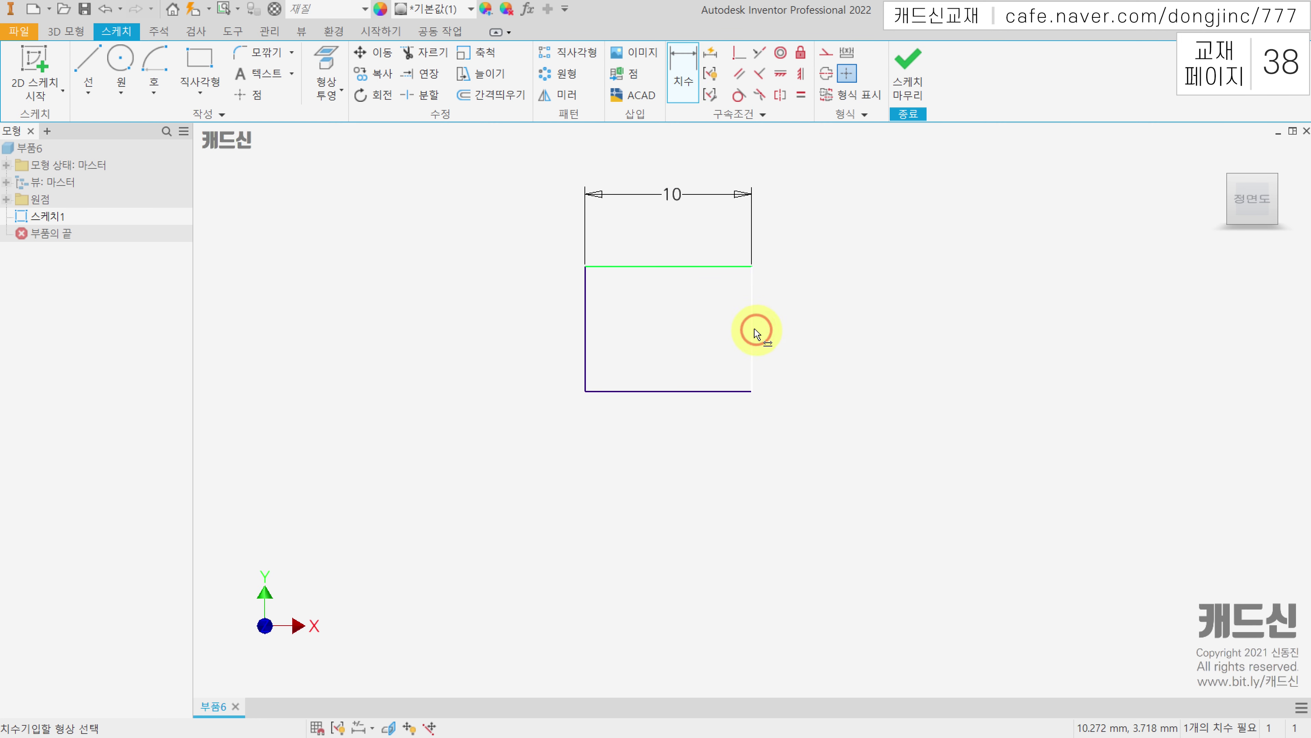
click(782, 323)
text(7)
key(Return)
middle_drag(677, 345, 619, 384)
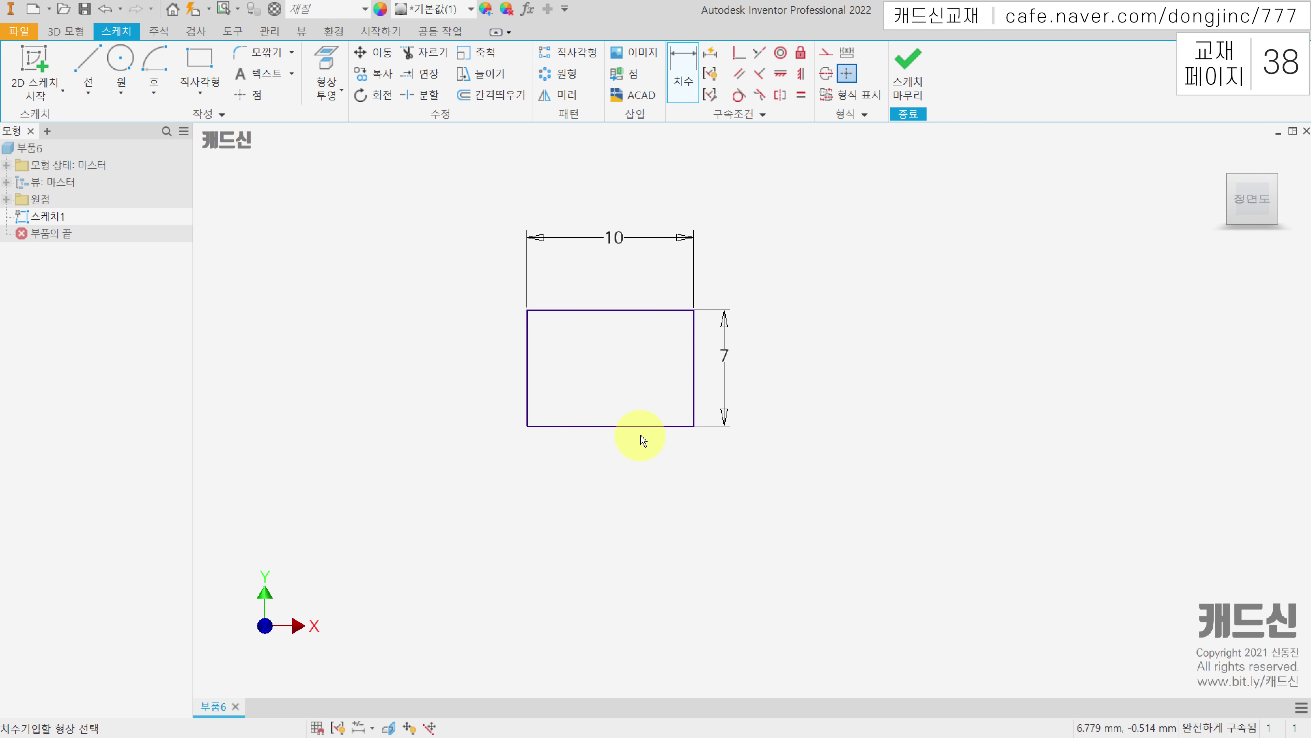
Switch to the textbook PDF in Adobe Acrobat and review section 10 on creating fully constrained sketches, page 38.
key(alt+Tab)
mouse_move(206, 137)
mouse_down()
mouse_move(178, 155)
mouse_move(167, 135)
mouse_move(206, 168)
mouse_move(199, 130)
mouse_up()
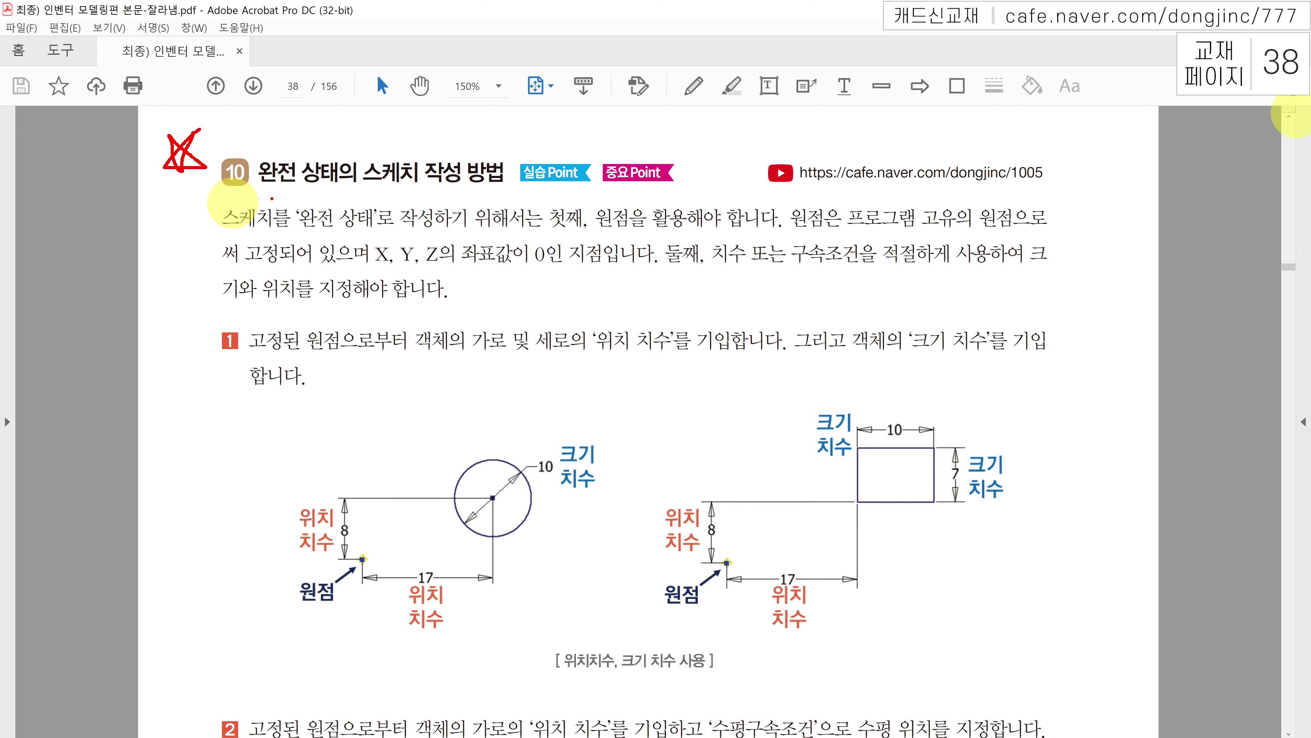
key(Escape)
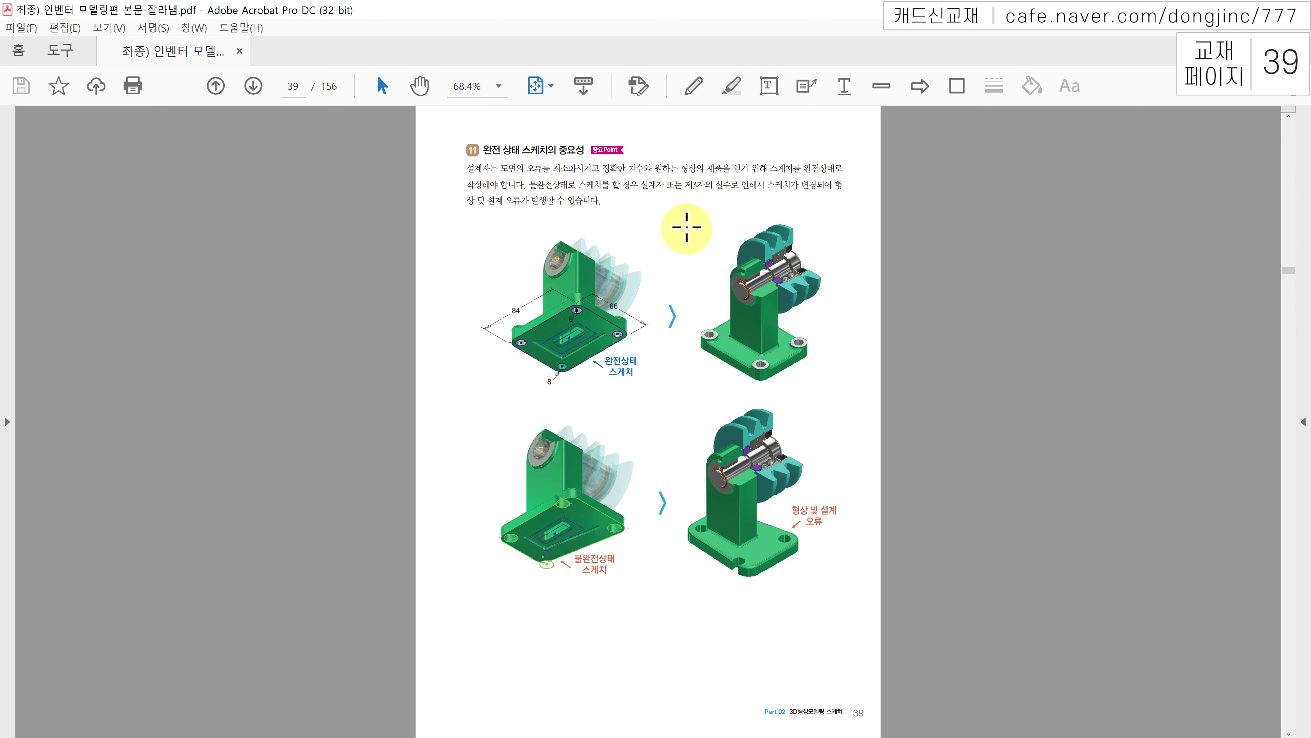
Highlight the whole introductory paragraph of section 11 on page 39 in yellow.
ctrl+scroll(688, 224, up, 2)
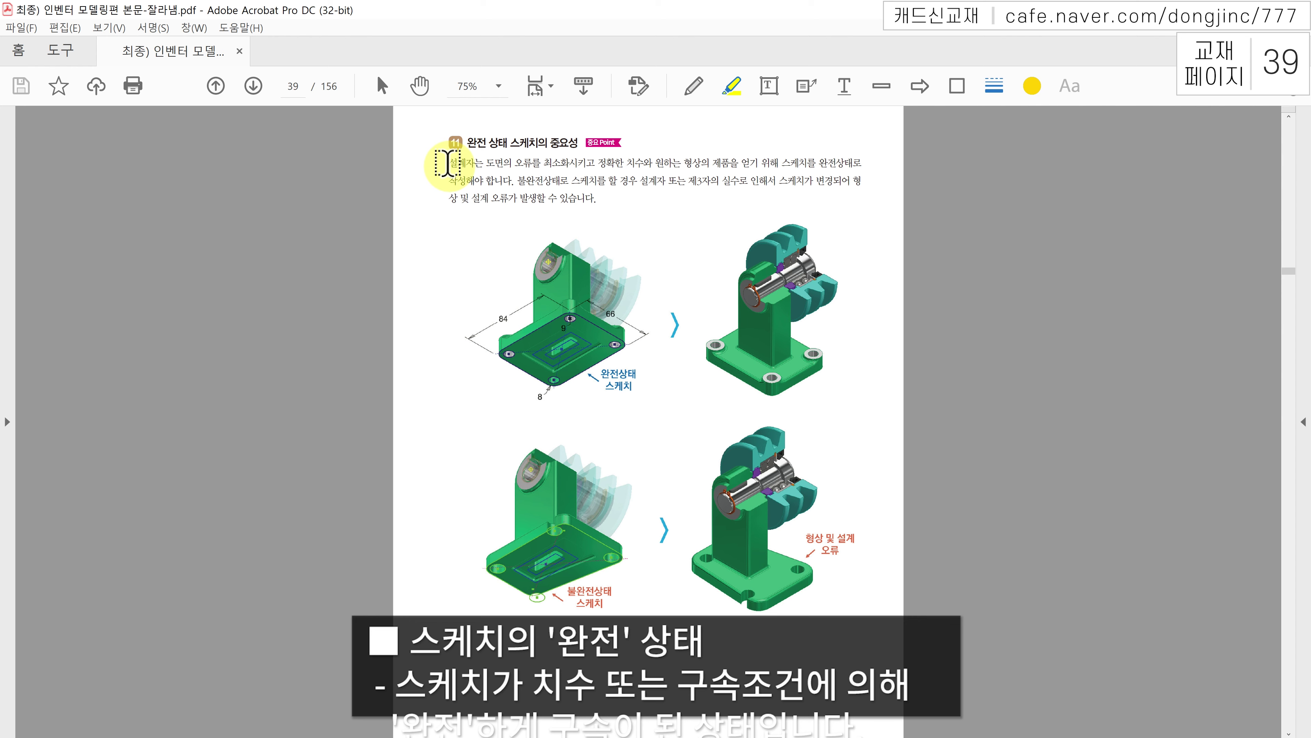
drag(447, 164, 519, 176)
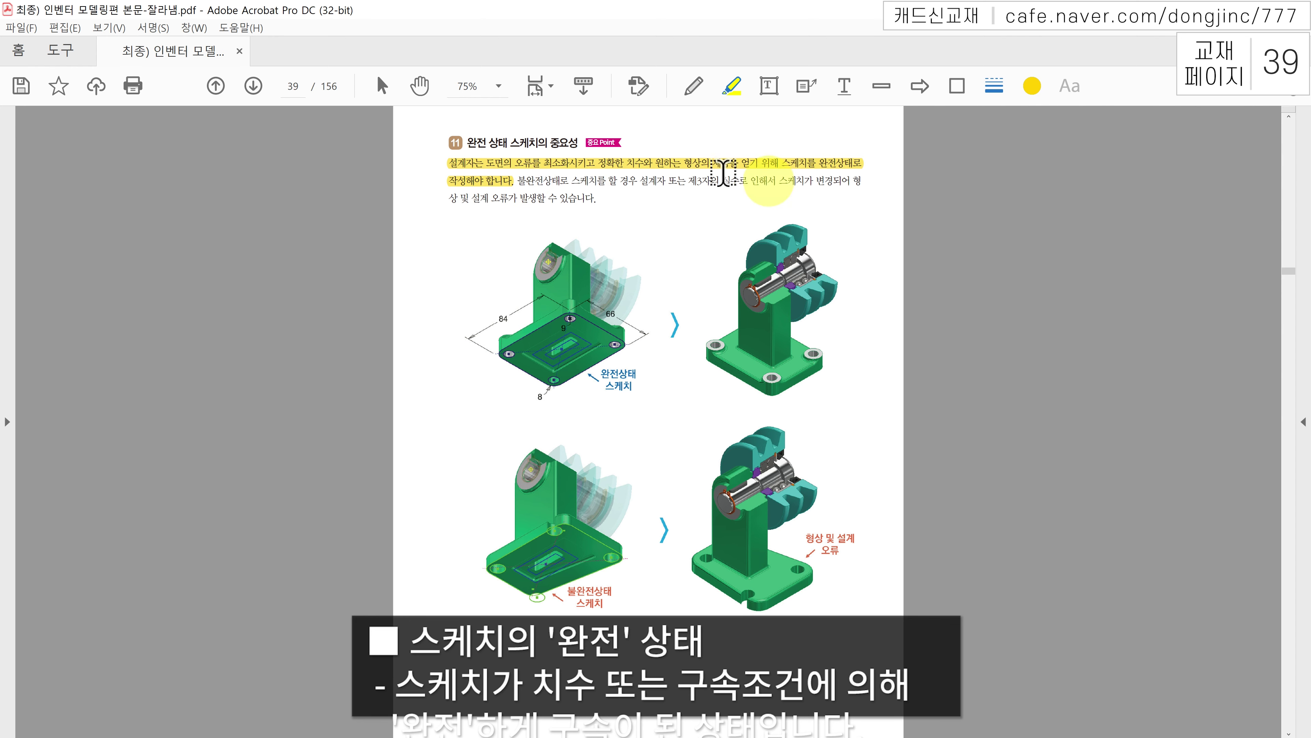
drag(518, 180, 598, 198)
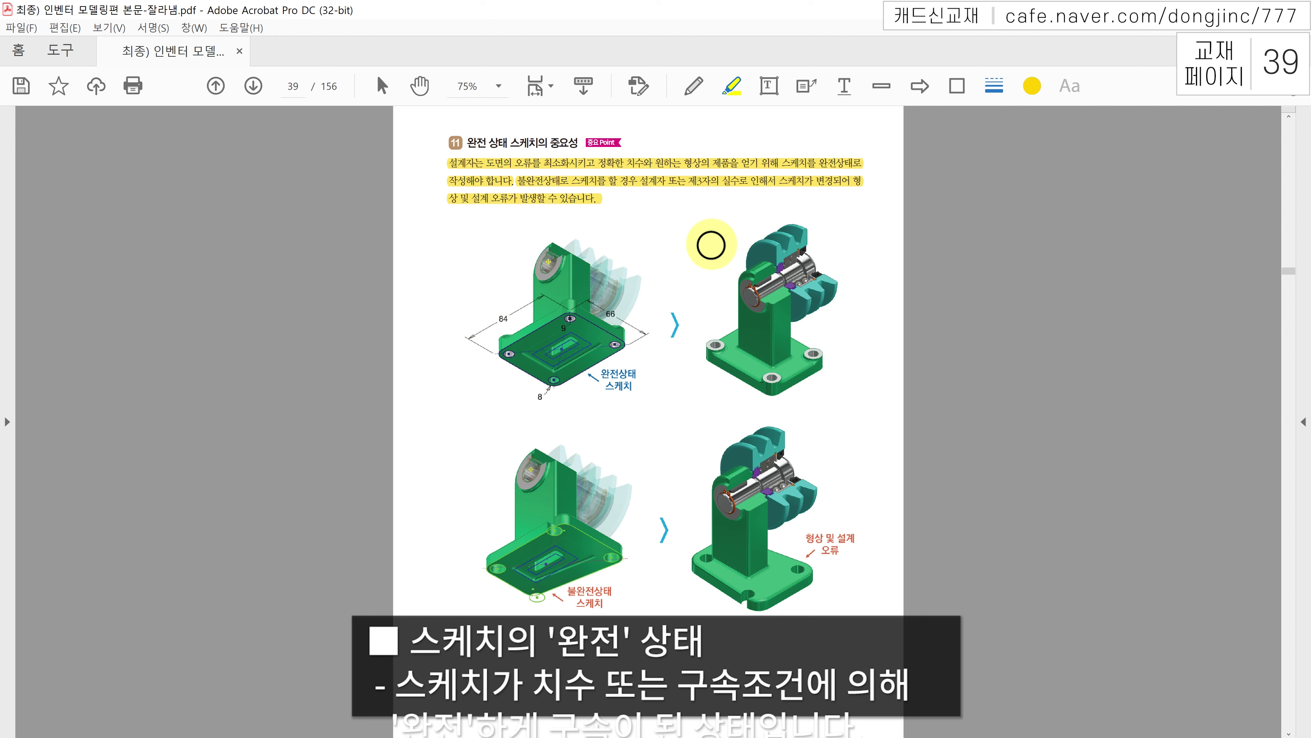
Draw a red freehand loop around the fully constrained base plate sketch in the upper-left illustration on page 39.
click(693, 86)
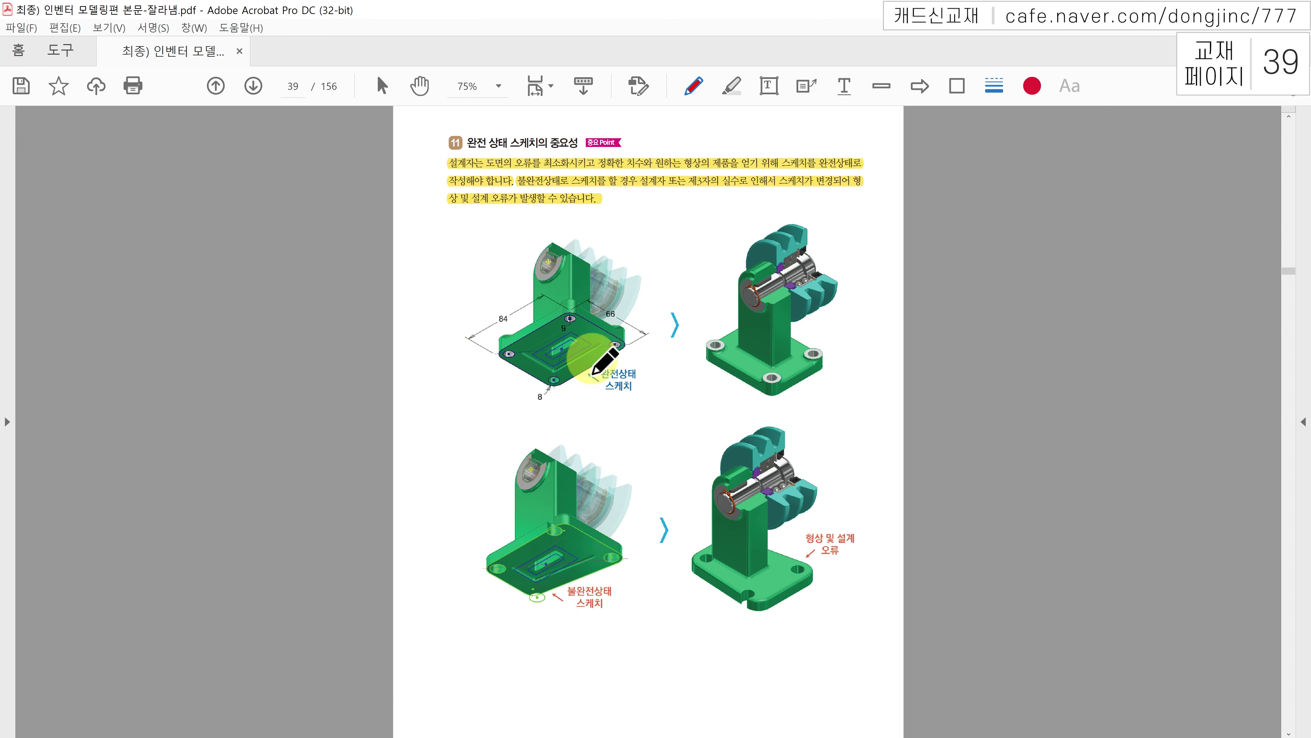
mouse_move(597, 395)
mouse_down()
mouse_move(529, 399)
mouse_move(466, 331)
mouse_move(563, 290)
mouse_move(673, 310)
mouse_move(648, 373)
mouse_move(597, 395)
mouse_up()
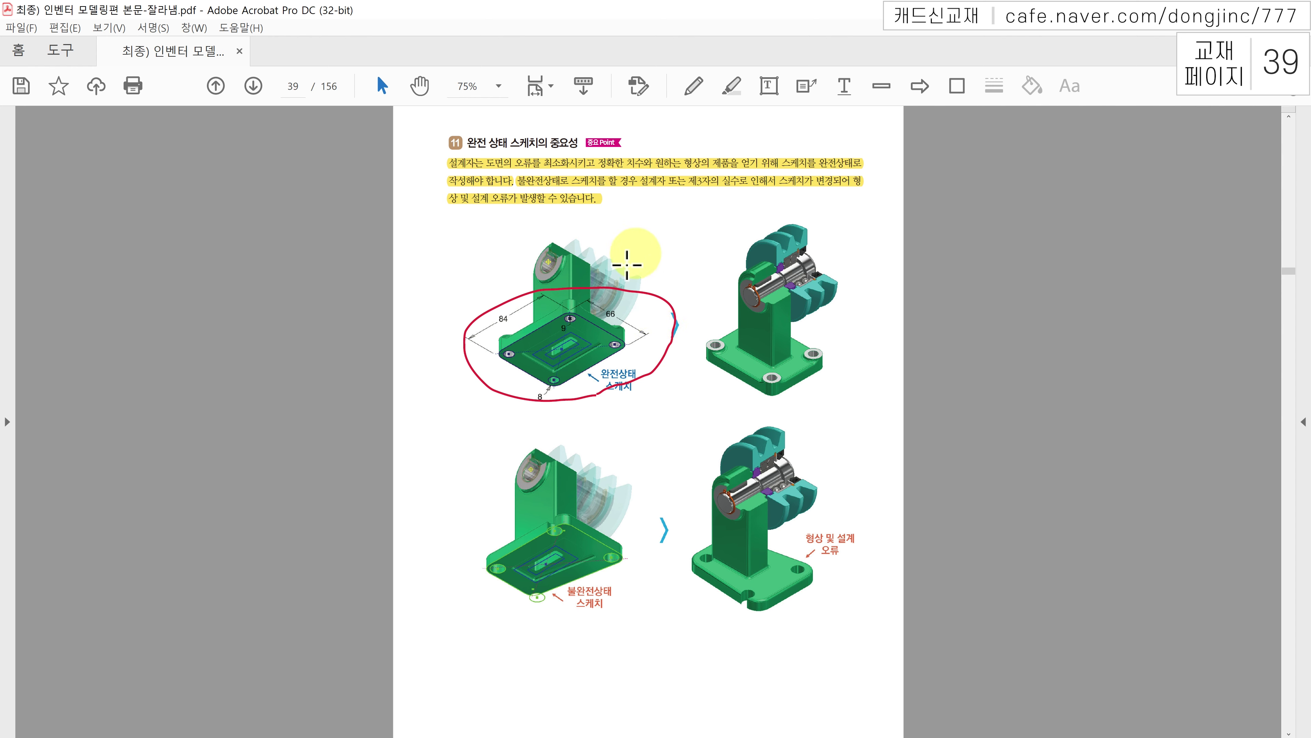
click(566, 319)
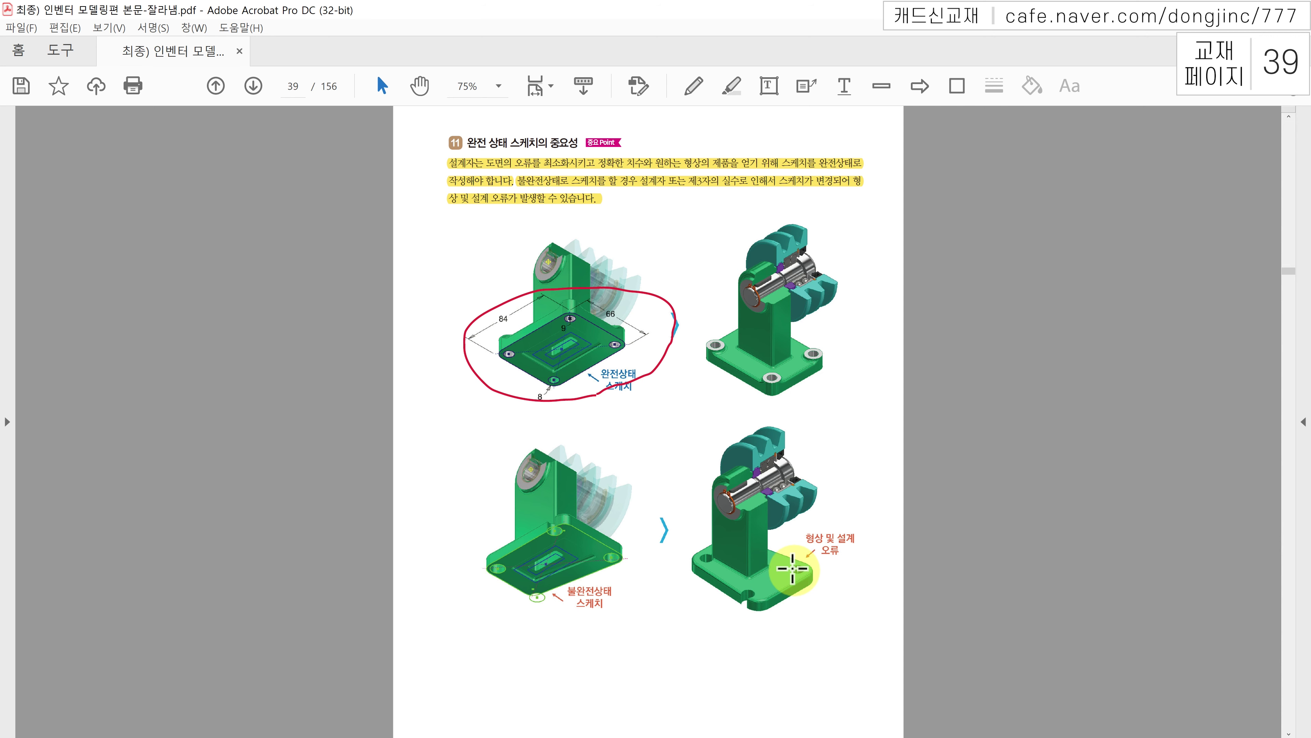
key(ctrl+0)
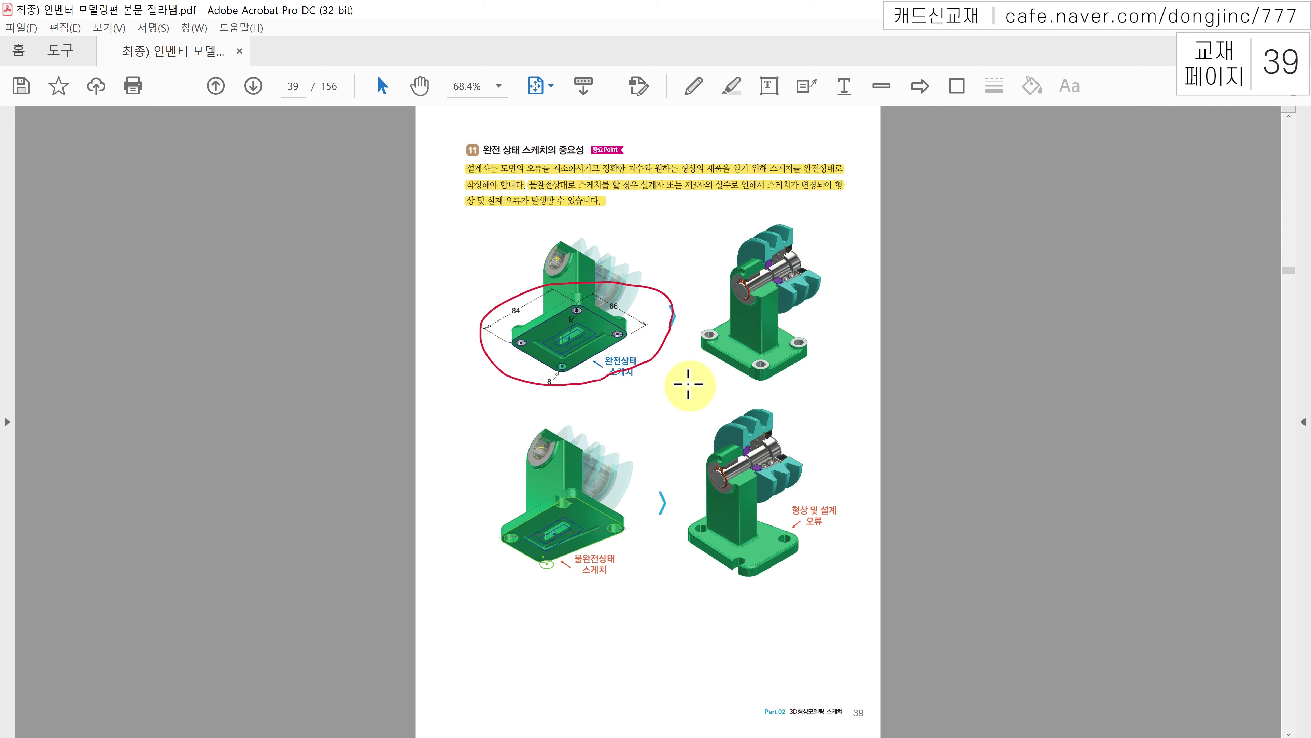